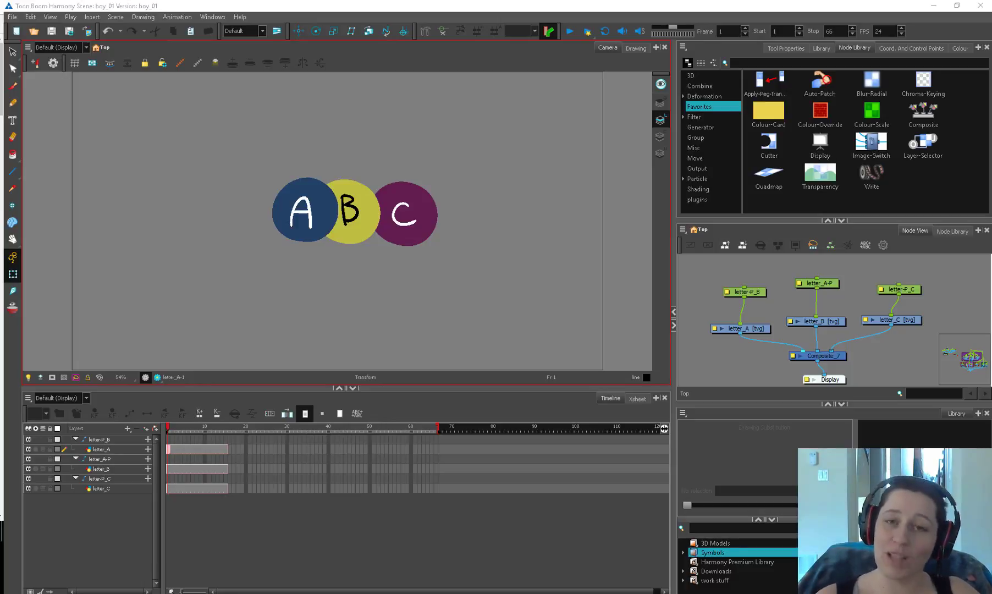
# Examine the letter_A, letter_B and letter_C drawing nodes one after another in the node network.
pyautogui.moveTo(777, 278); pyautogui.dragTo(756, 319)
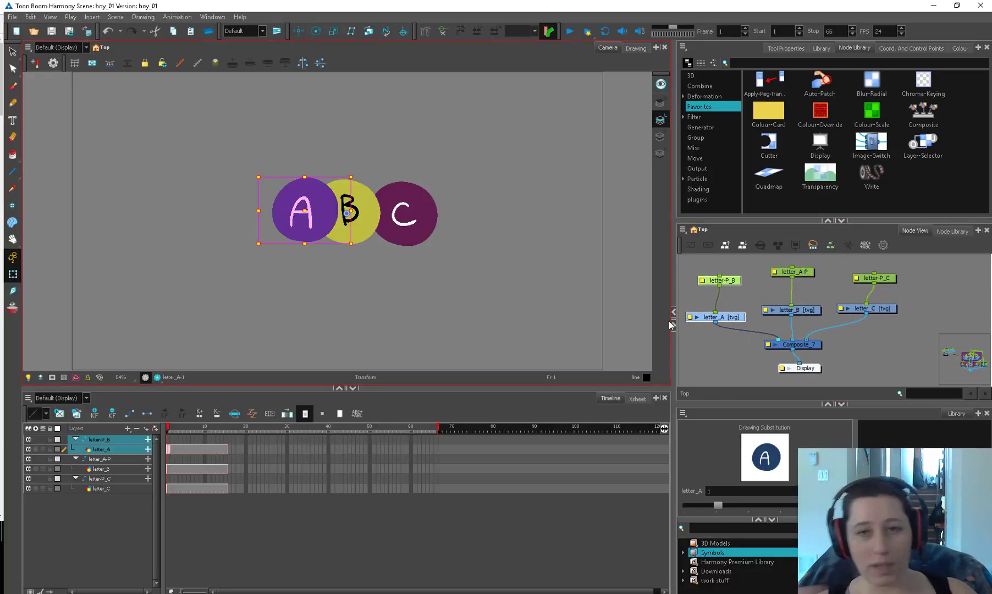
pyautogui.click(743, 327)
pyautogui.click(736, 318)
pyautogui.click(808, 312)
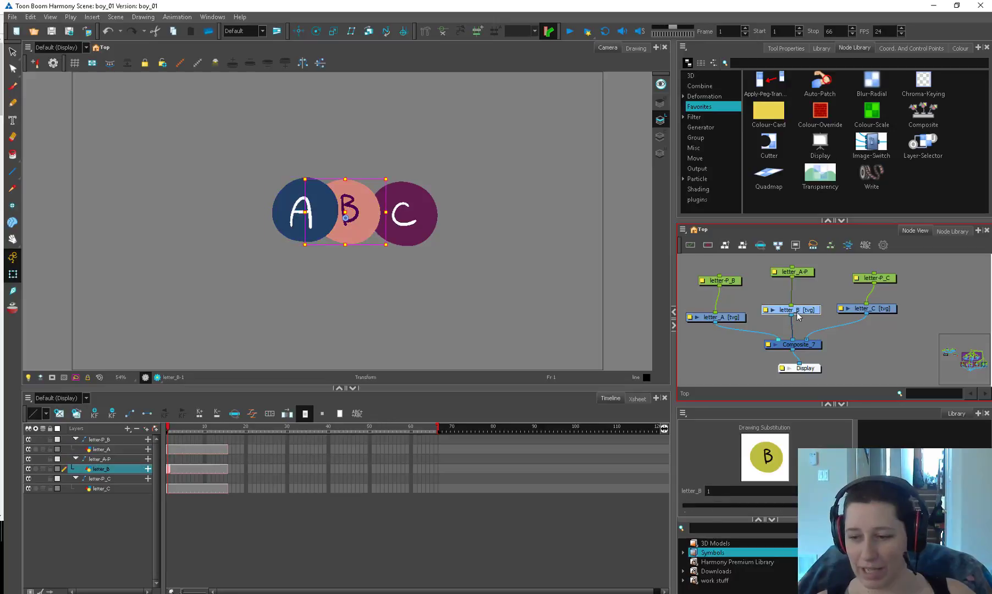
pyautogui.moveTo(885, 311); pyautogui.dragTo(888, 311)
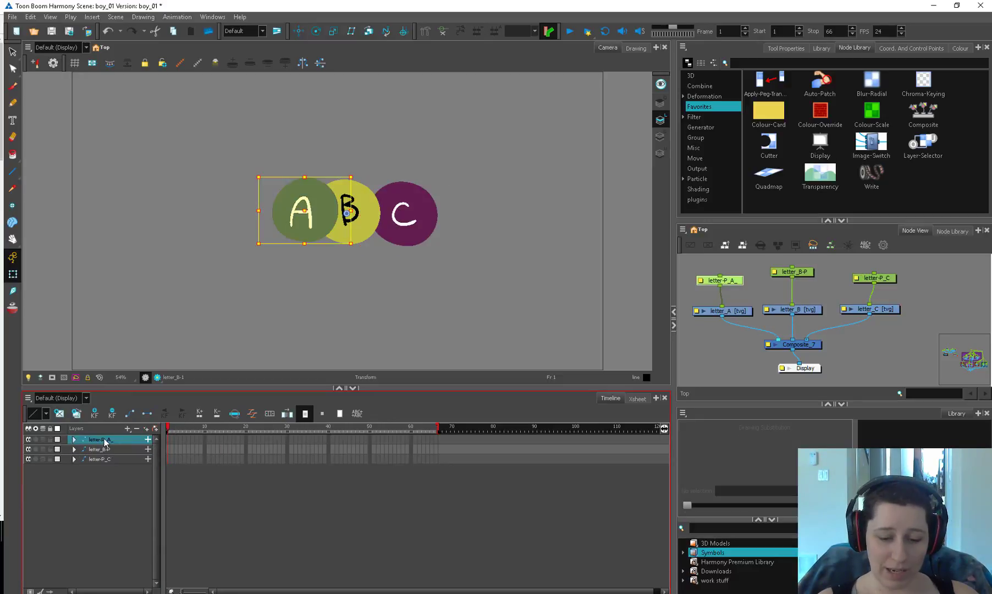
# Try to move the letter-P_A_ layer below letter-P_C in the timeline's layer order.
pyautogui.moveTo(103, 439); pyautogui.dragTo(107, 471)
pyautogui.click(104, 439)
pyautogui.click(112, 486)
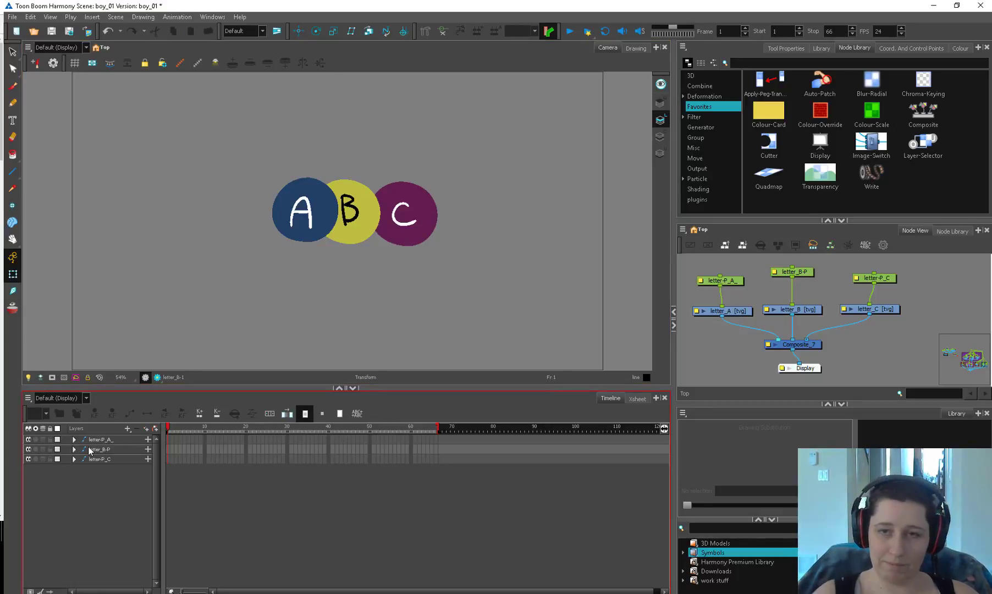
# Parent the letter-P_A_ layer under letter_B-P in the timeline and expand it to show its drawing.
pyautogui.moveTo(106, 441); pyautogui.dragTo(105, 449)
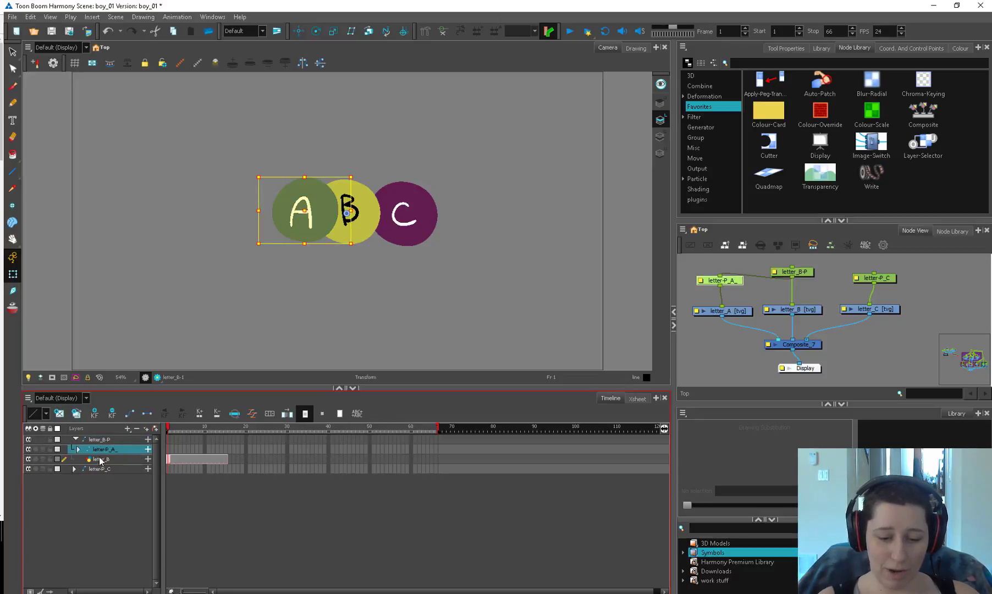
pyautogui.click(78, 449)
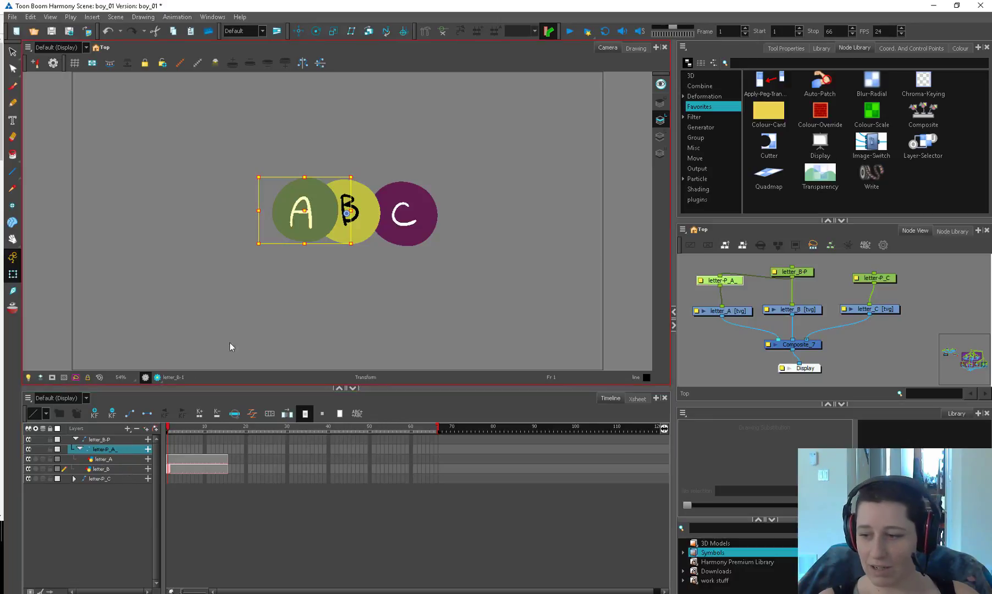
pyautogui.moveTo(799, 274); pyautogui.dragTo(802, 271)
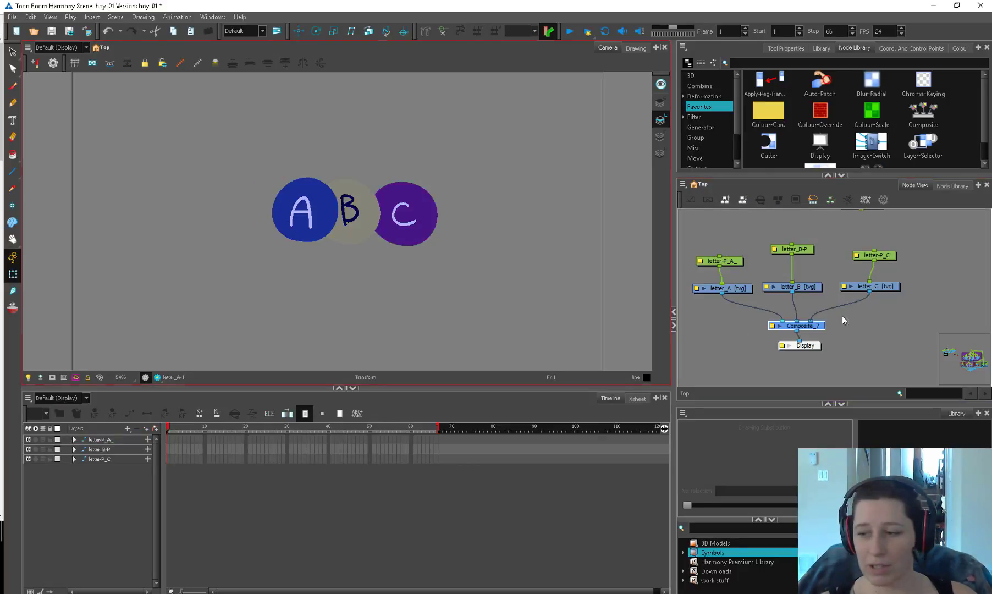
# Reconnect the letter_C drawing node to the frontmost input port of Composite_7 to place C in front.
pyautogui.moveTo(812, 346)
pyautogui.mouseDown()
pyautogui.moveTo(810, 360)
pyautogui.moveTo(798, 331)
pyautogui.mouseUp()
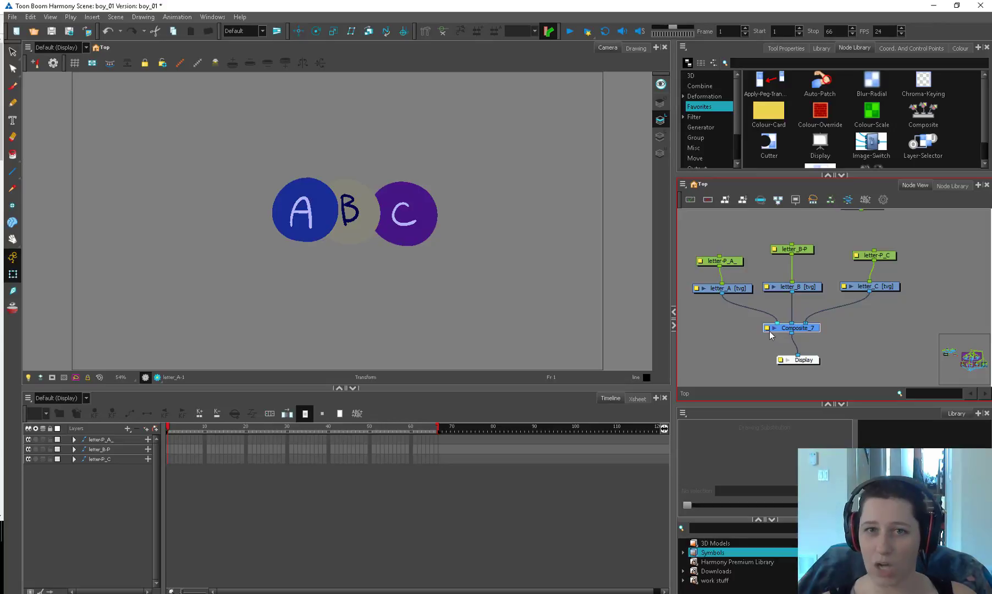
pyautogui.scroll(1, 804, 327)
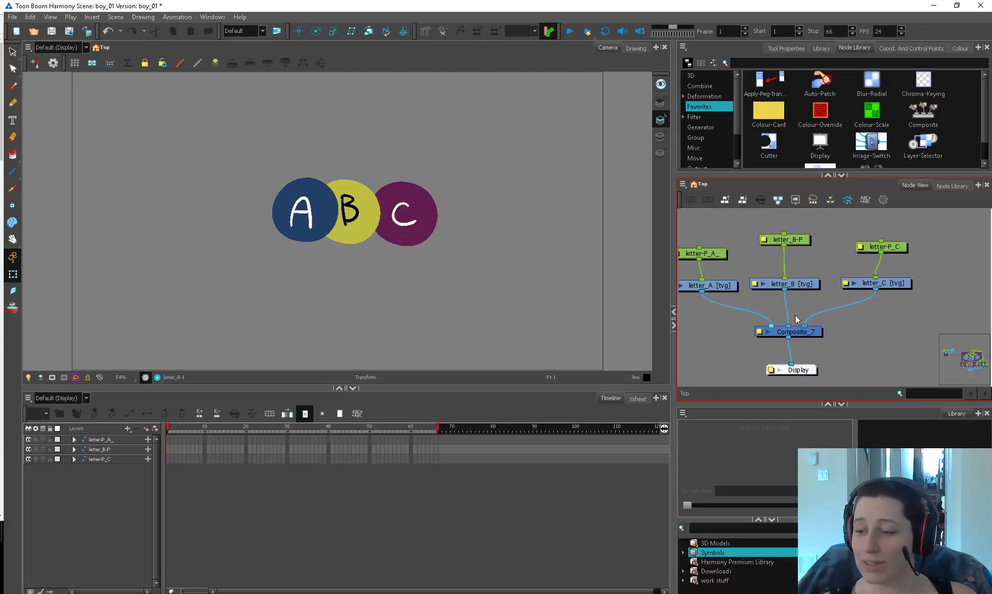
pyautogui.moveTo(781, 305); pyautogui.dragTo(808, 300)
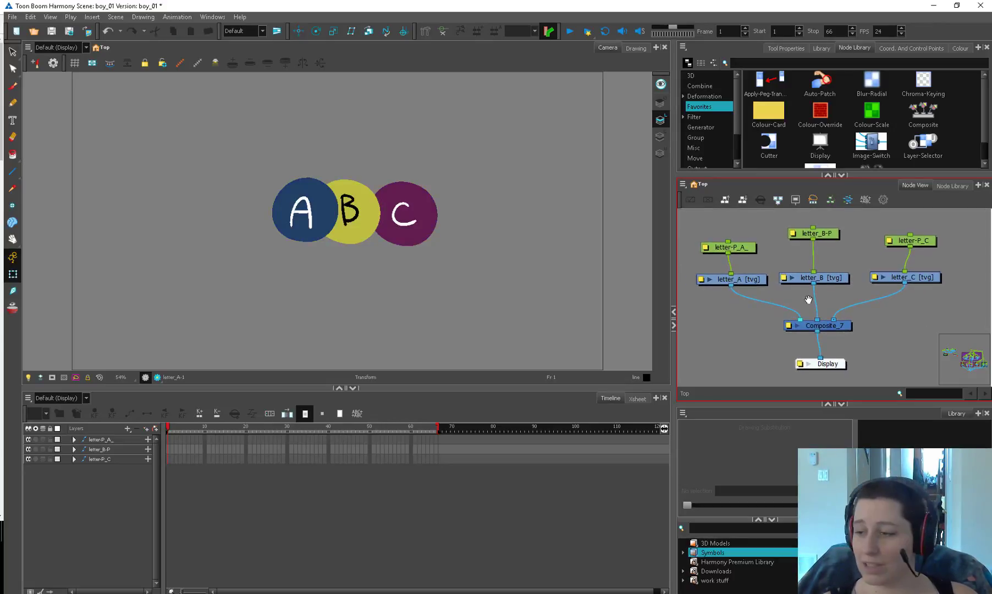
pyautogui.click(921, 280)
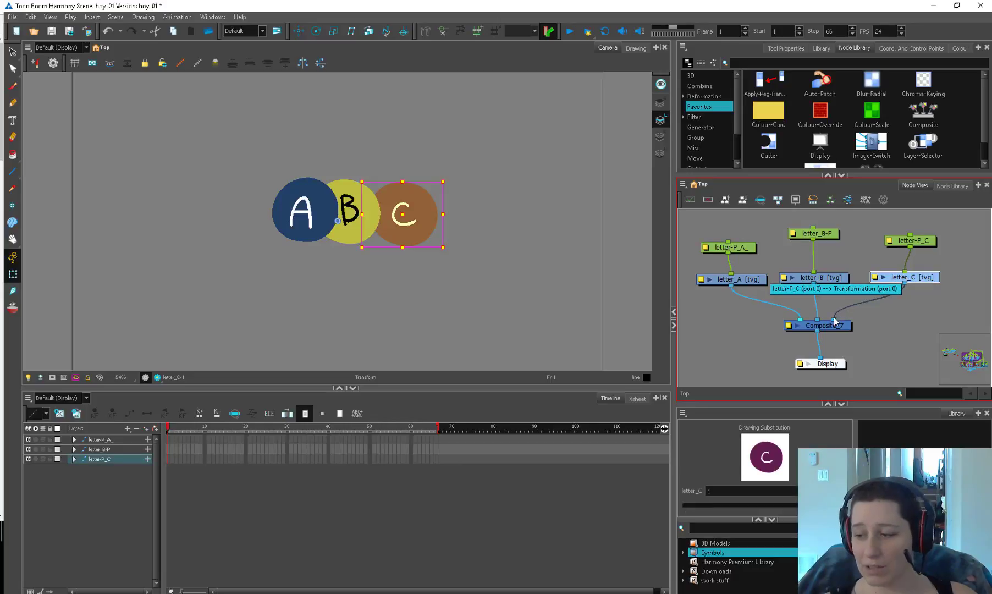
pyautogui.moveTo(814, 322); pyautogui.dragTo(794, 322)
pyautogui.scroll(1, 846, 324)
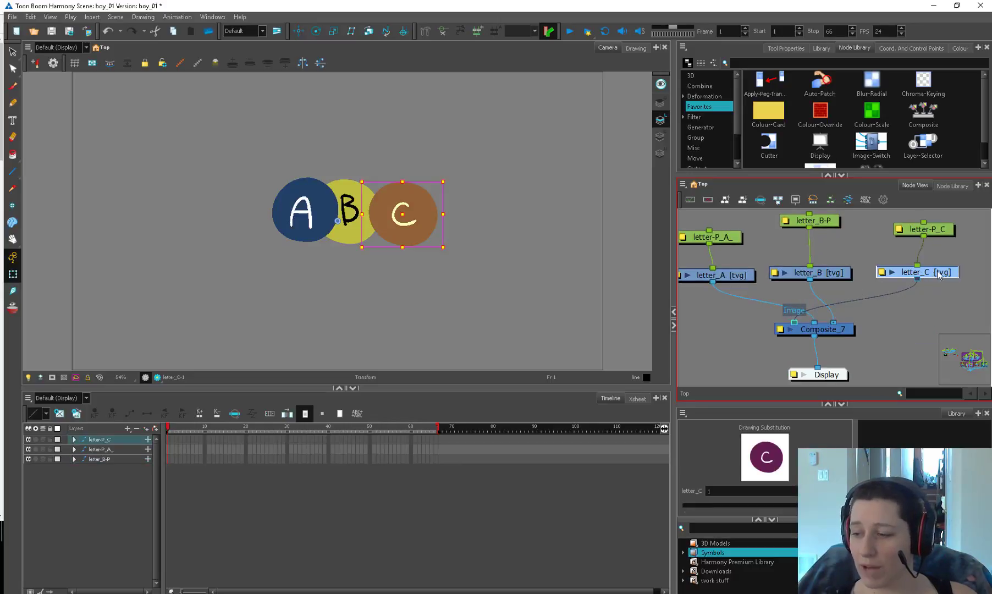
# Reconnect letter_C to the rearmost input port of Composite_7 and undo the last two connection changes.
pyautogui.moveTo(936, 274); pyautogui.dragTo(927, 360)
pyautogui.scroll(-3, 924, 336)
pyautogui.moveTo(919, 311); pyautogui.dragTo(887, 238)
pyautogui.scroll(2, 818, 286)
pyautogui.scroll(1, 812, 266)
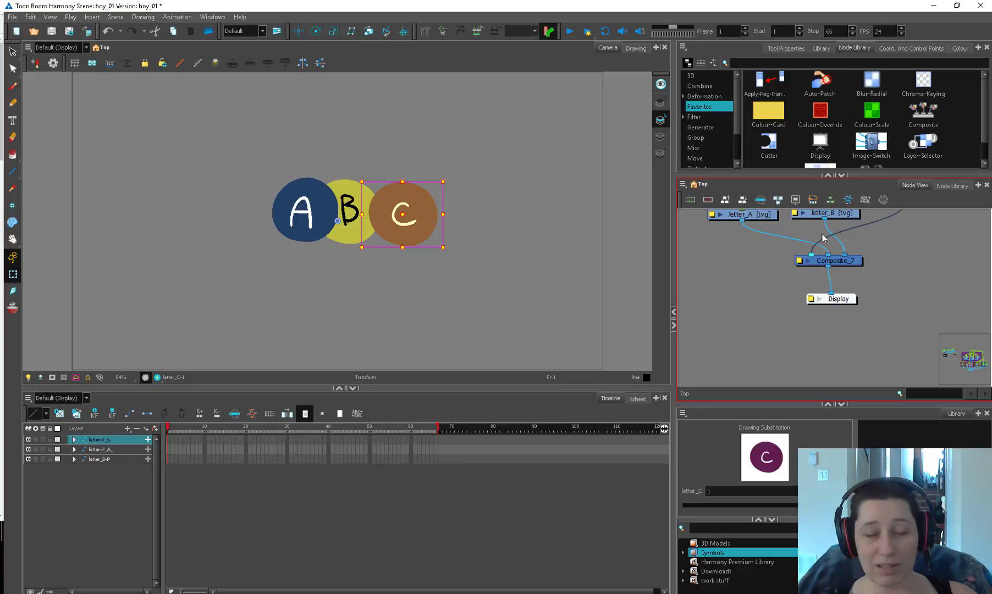
pyautogui.moveTo(822, 238); pyautogui.dragTo(806, 312)
pyautogui.moveTo(795, 328); pyautogui.dragTo(830, 331)
pyautogui.hotkey('ctrl', 'z')
pyautogui.hotkey('ctrl', 'z')
# Connect the letter_B-P peg to the letter-P_A_ and letter-P_C pegs as their parent.
pyautogui.moveTo(830, 290)
pyautogui.mouseDown()
pyautogui.moveTo(838, 314)
pyautogui.moveTo(837, 299)
pyautogui.mouseUp()
pyautogui.moveTo(740, 282); pyautogui.dragTo(739, 280)
pyautogui.moveTo(746, 313); pyautogui.dragTo(745, 307)
pyautogui.moveTo(829, 269); pyautogui.dragTo(726, 273)
pyautogui.moveTo(837, 250); pyautogui.dragTo(894, 268)
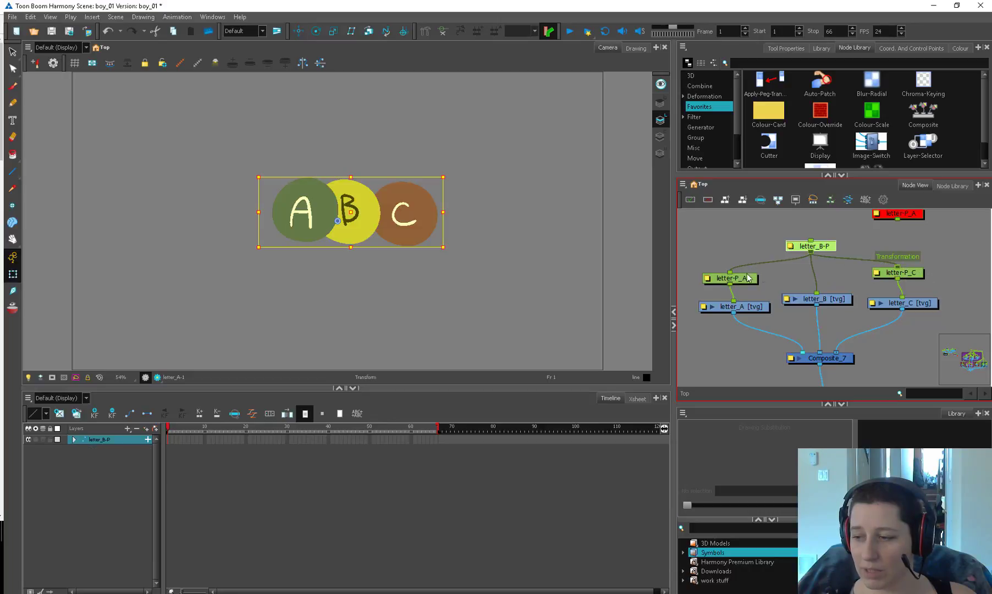
# Undo the two peg parenting connections and move the letter_B-P peg closer to its drawing node.
pyautogui.hotkey('ctrl', 'z')
pyautogui.hotkey('ctrl', 'z')
pyautogui.moveTo(761, 260); pyautogui.dragTo(778, 266)
pyautogui.moveTo(830, 245); pyautogui.dragTo(829, 270)
pyautogui.scroll(-2, 836, 303)
pyautogui.moveTo(769, 306)
pyautogui.mouseDown()
pyautogui.moveTo(772, 297)
pyautogui.moveTo(767, 307)
pyautogui.mouseUp()
pyautogui.moveTo(835, 346); pyautogui.dragTo(797, 326)
pyautogui.scroll(1, 786, 303)
pyautogui.click(781, 309)
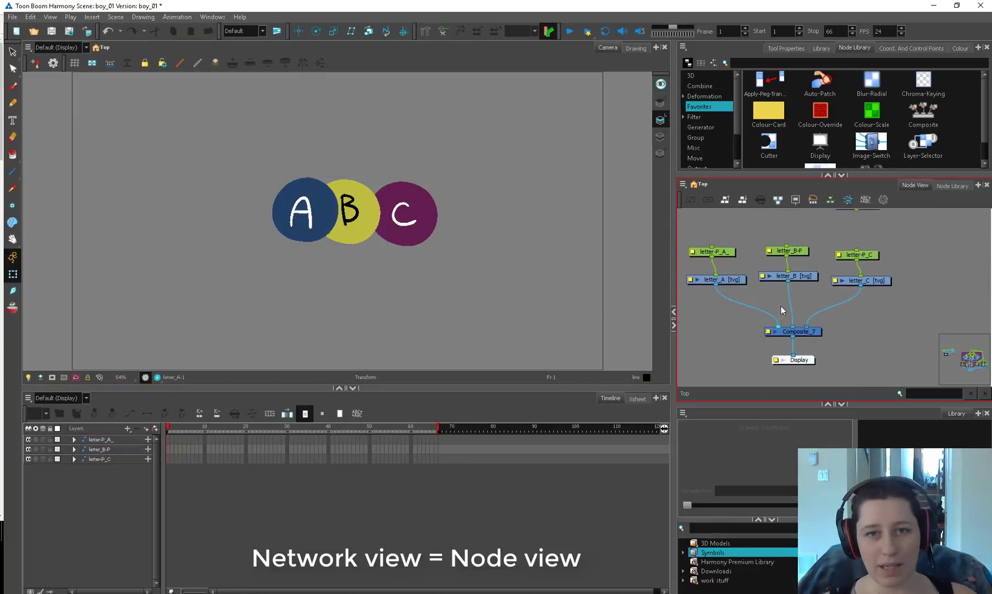
# Set the Z position of the letter_B-P peg to 2 F and of the letter-P_A_ peg to 4 F.
pyautogui.click(792, 251)
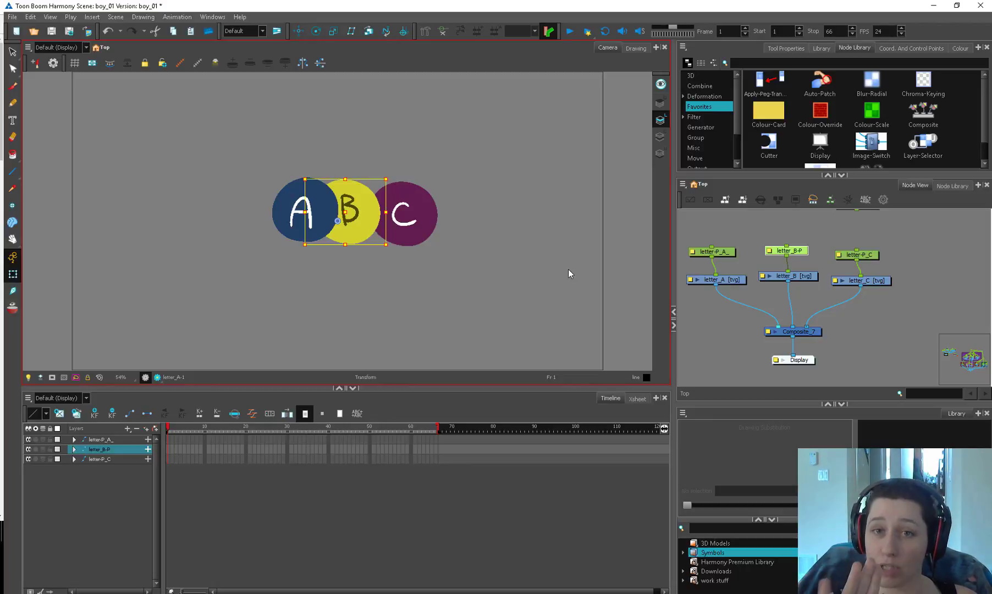
pyautogui.rightClick(756, 234)
pyautogui.click(733, 252)
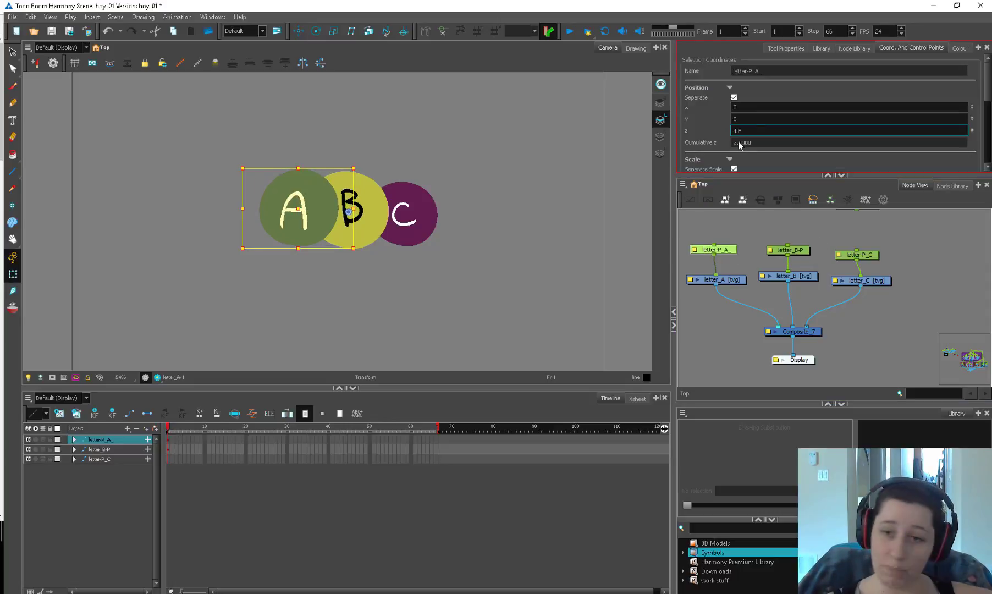
pyautogui.press('Return')
pyautogui.click(737, 210)
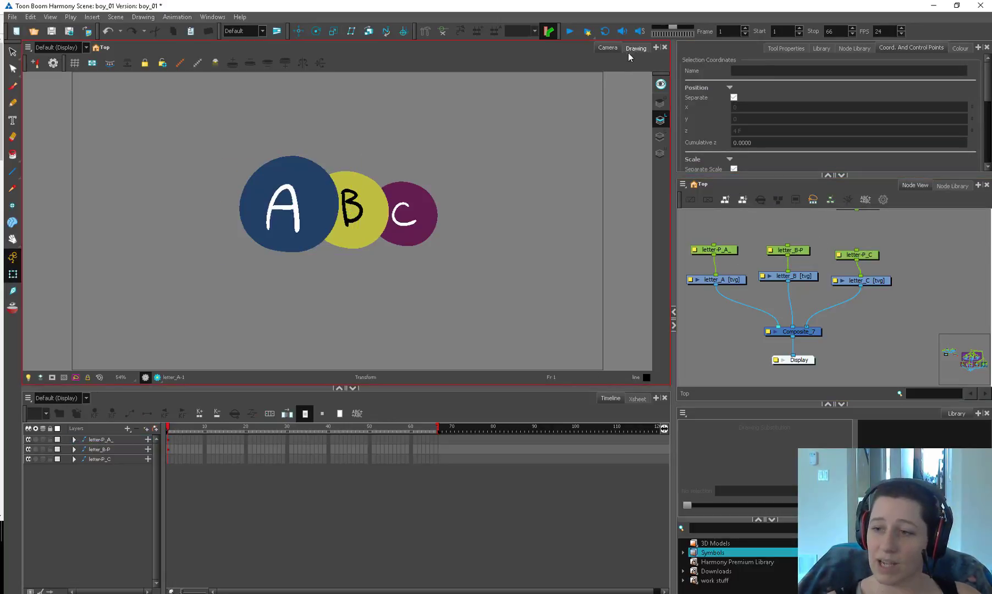
# Add a Perspective view, rotate it to inspect the depth between the letters, and select the letter_B-P peg.
pyautogui.click(656, 47)
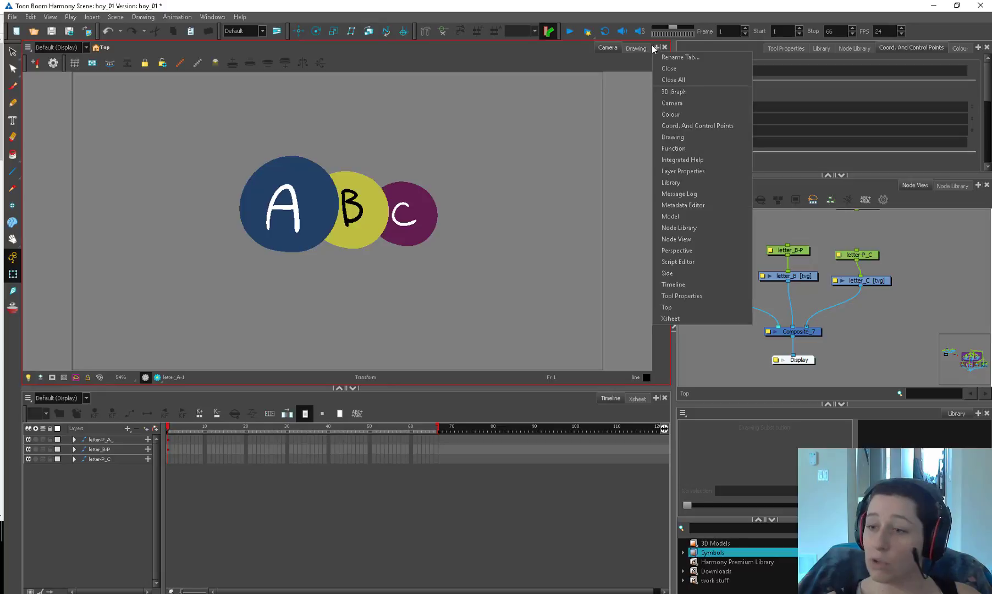
pyautogui.click(698, 250)
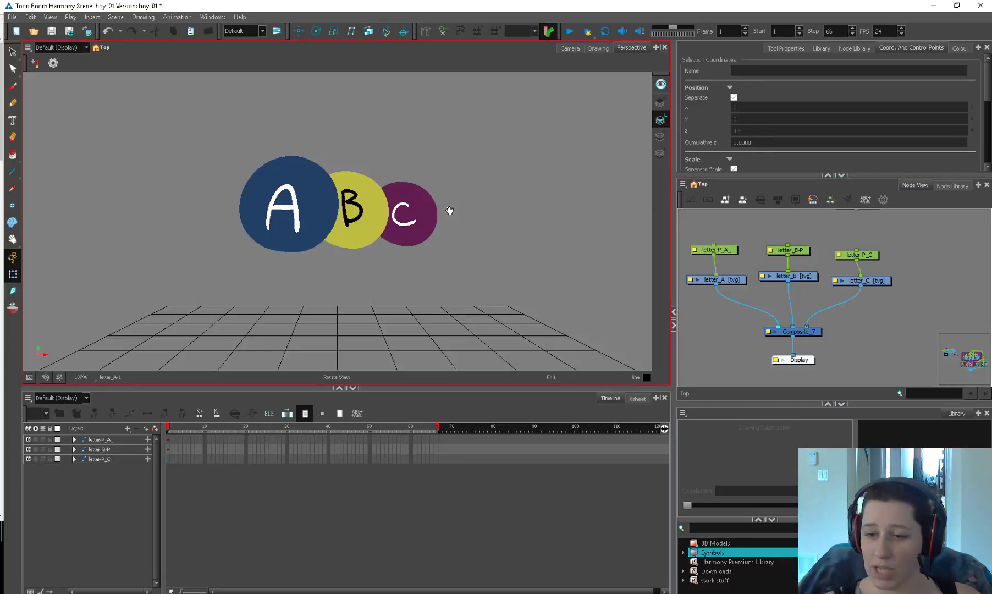
pyautogui.moveTo(449, 214); pyautogui.dragTo(357, 233)
pyautogui.click(797, 250)
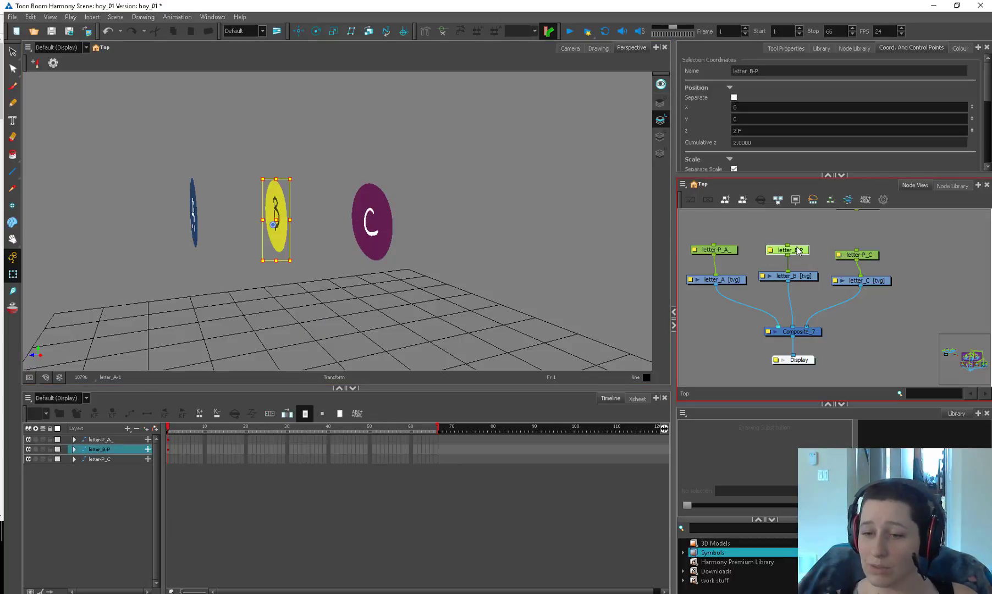
# Set the Z position of the letter-P_C peg to 0.0001 F to bring C in front of B.
pyautogui.click(857, 254)
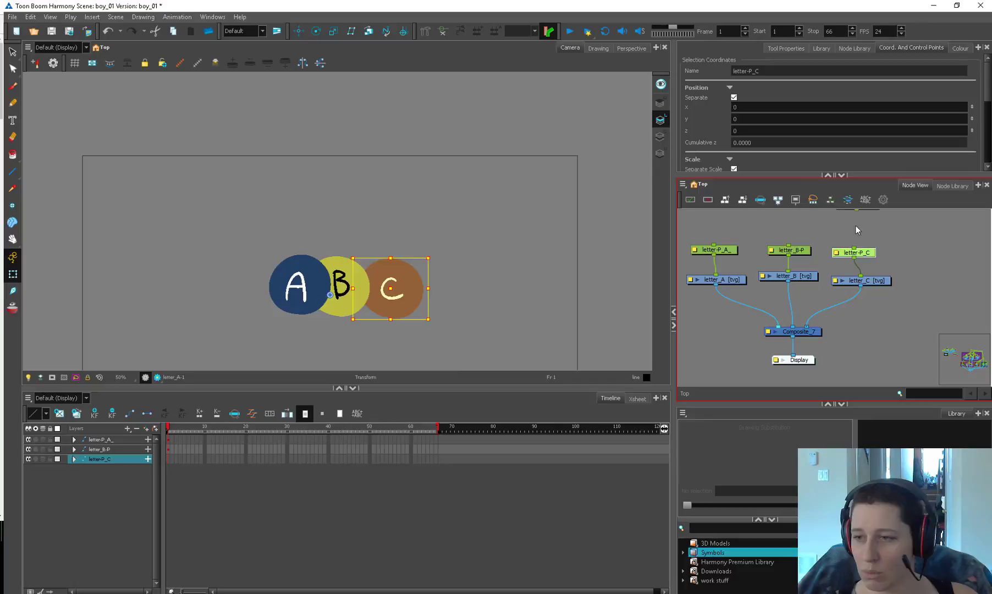
pyautogui.click(792, 130)
pyautogui.click(770, 131)
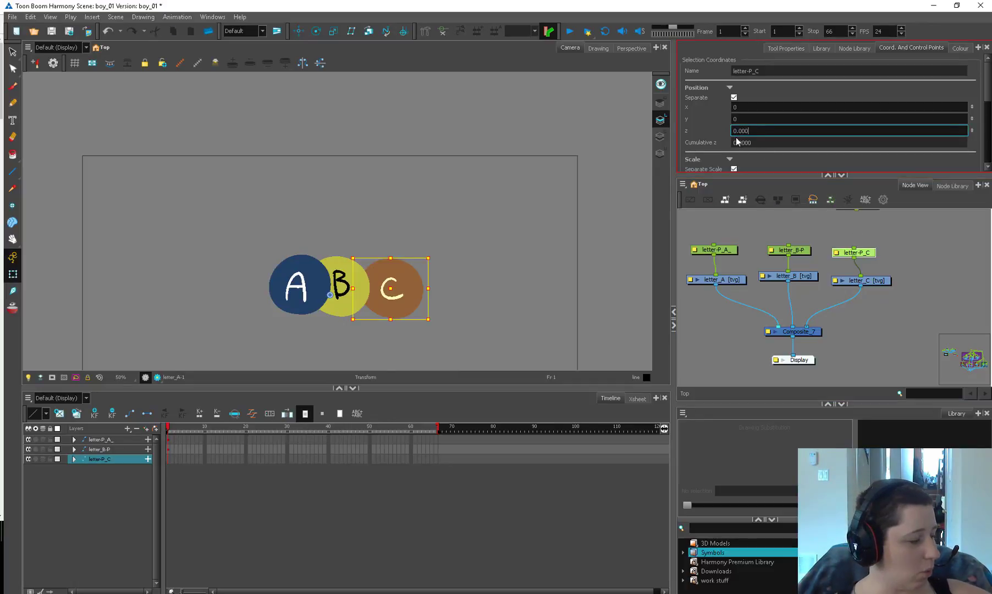
pyautogui.press('Return')
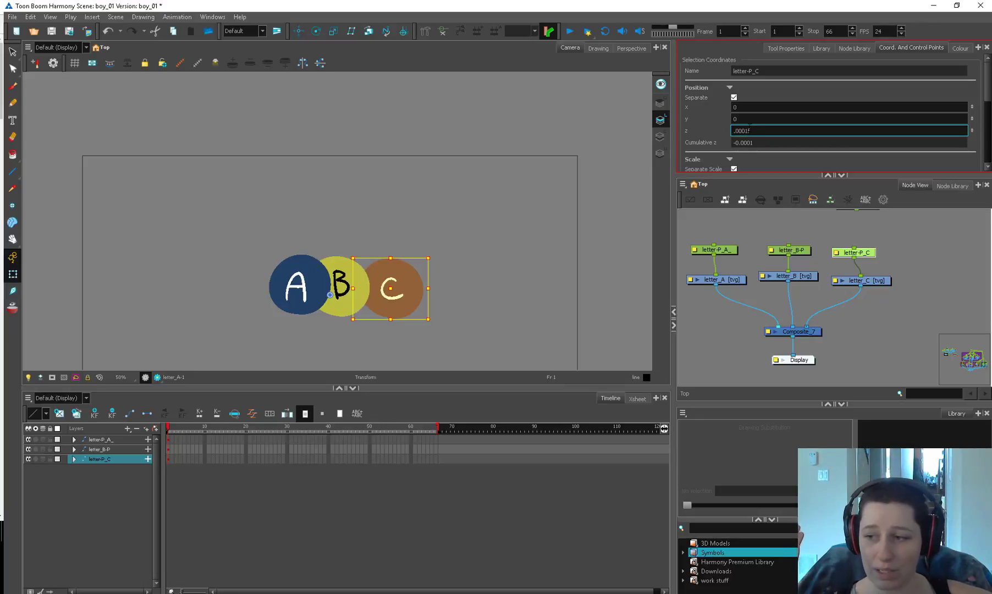
pyautogui.press('Return')
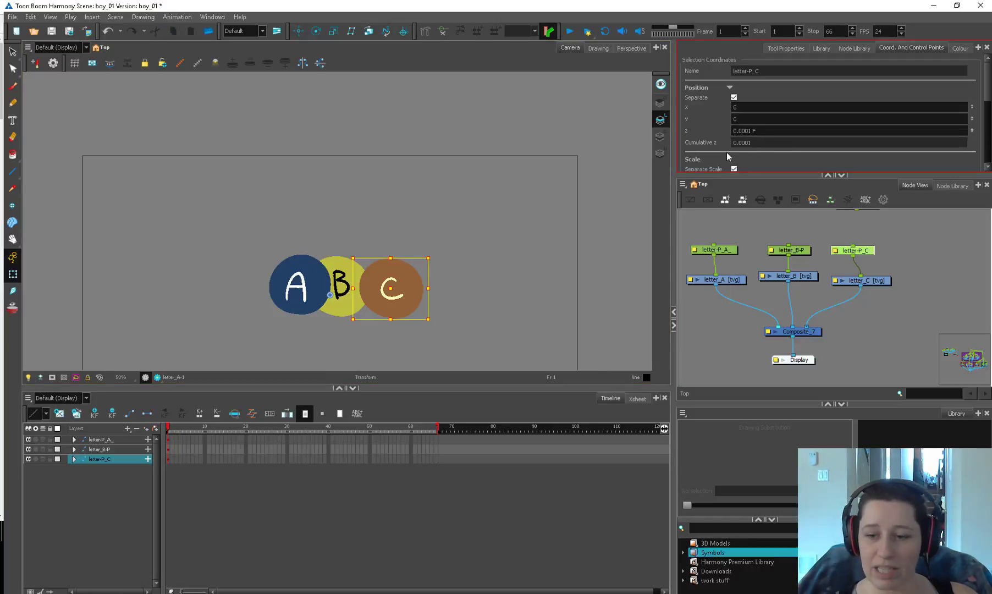
pyautogui.moveTo(390, 290)
pyautogui.mouseDown()
pyautogui.moveTo(288, 289)
pyautogui.moveTo(368, 283)
pyautogui.moveTo(336, 231)
pyautogui.moveTo(297, 239)
pyautogui.moveTo(355, 268)
pyautogui.mouseUp()
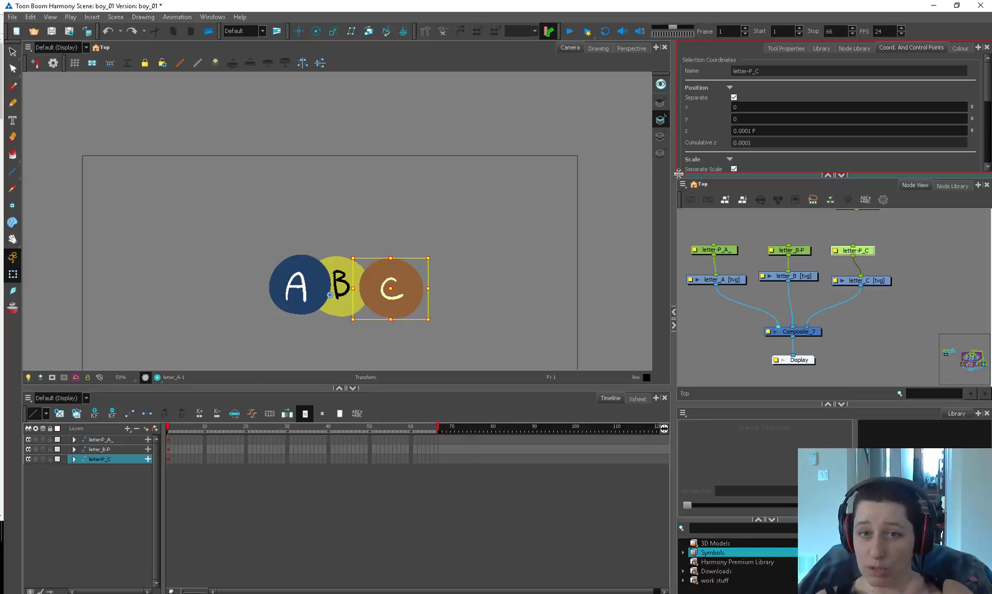
# Set the letter-P_C peg's Z position to 1 F and try scaling circle C down from its corner.
pyautogui.click(758, 132)
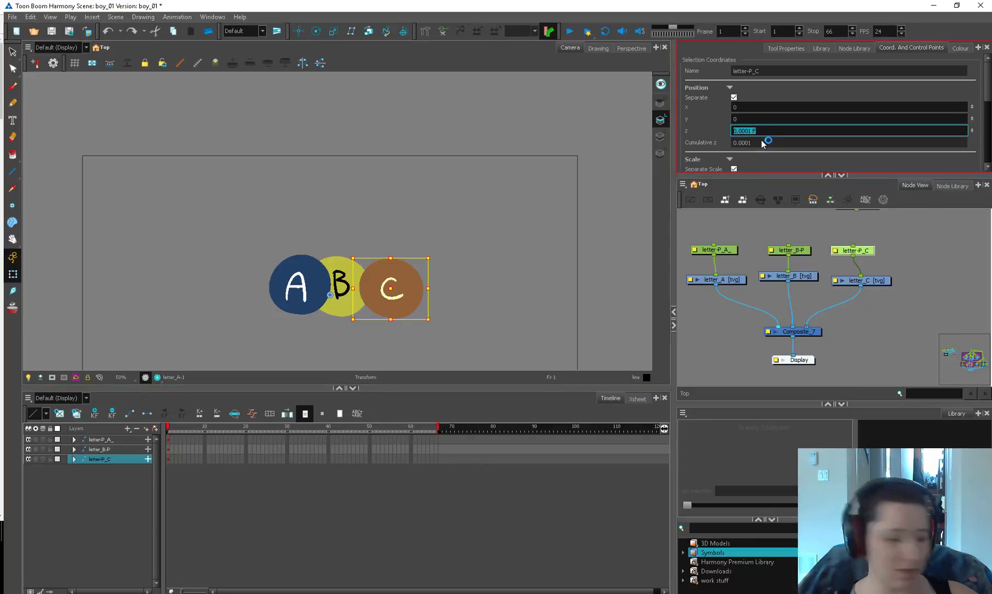
pyautogui.write('1')
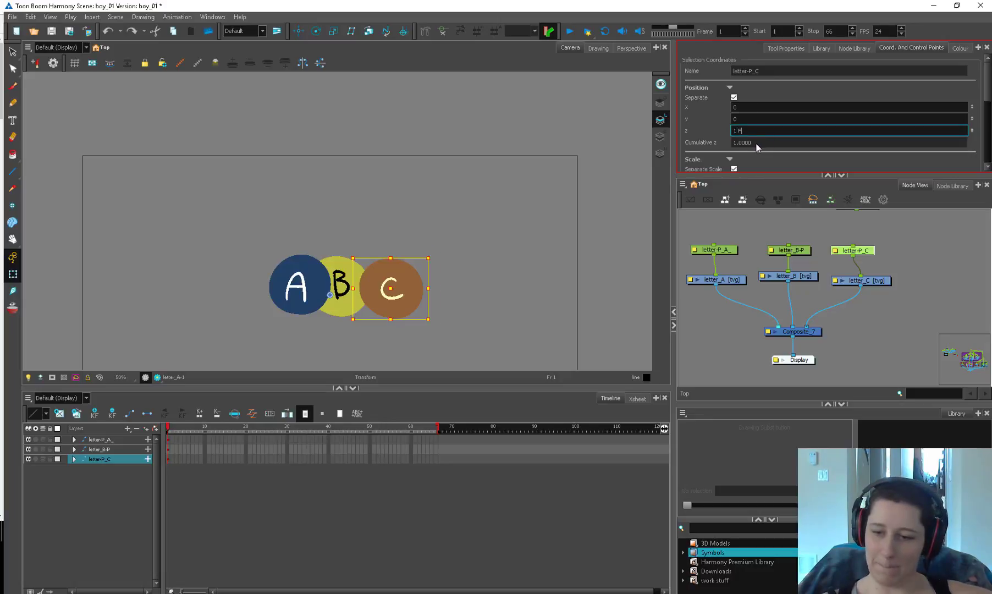
pyautogui.press('Return')
pyautogui.moveTo(438, 255)
pyautogui.mouseDown()
pyautogui.moveTo(390, 279)
pyautogui.moveTo(428, 261)
pyautogui.mouseUp()
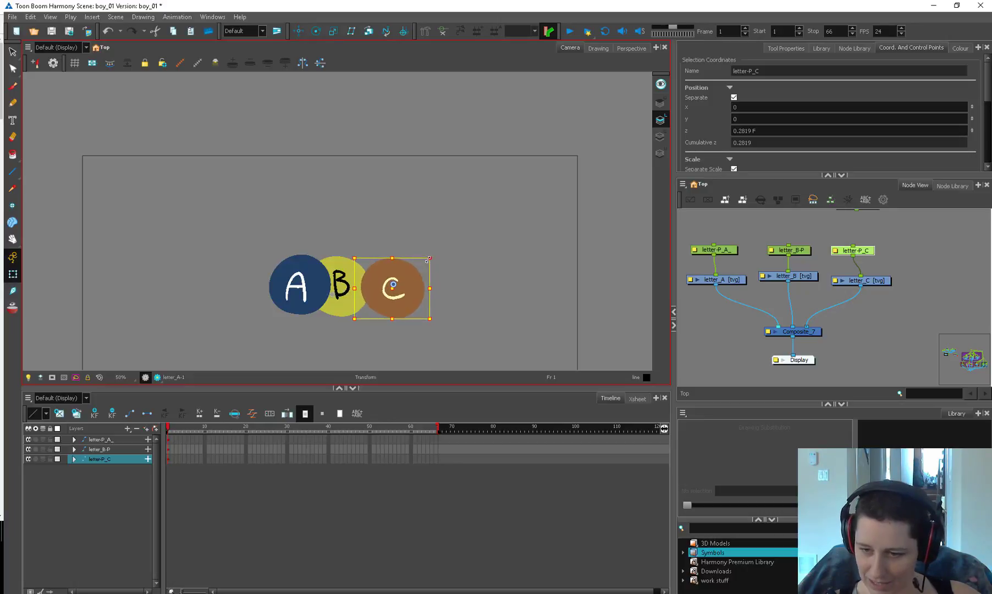
# Deselect circle C and review its peg's position and scale values in the coordinates.
pyautogui.click(702, 221)
pyautogui.click(820, 119)
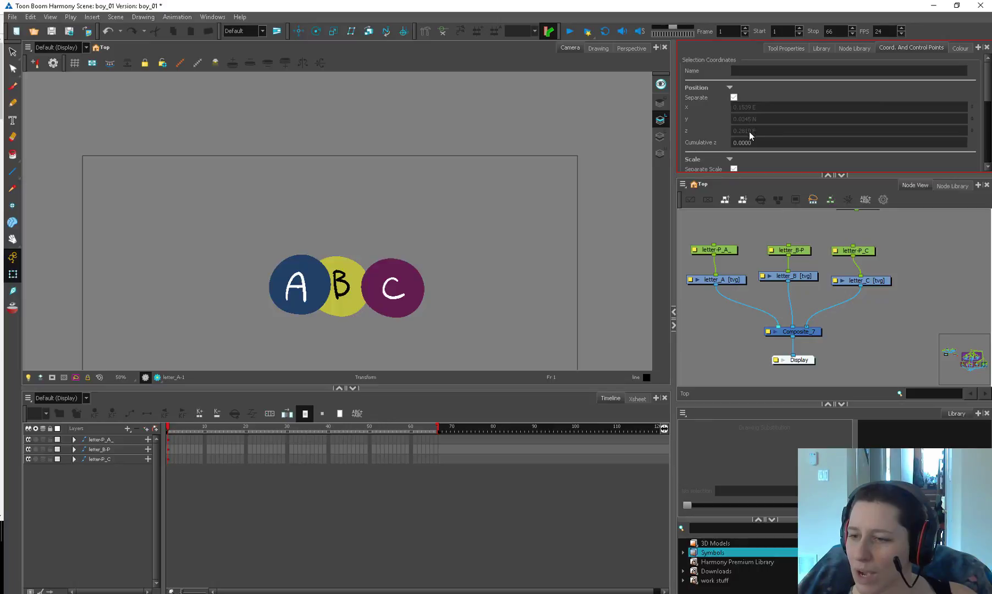
pyautogui.moveTo(986, 99); pyautogui.dragTo(986, 117)
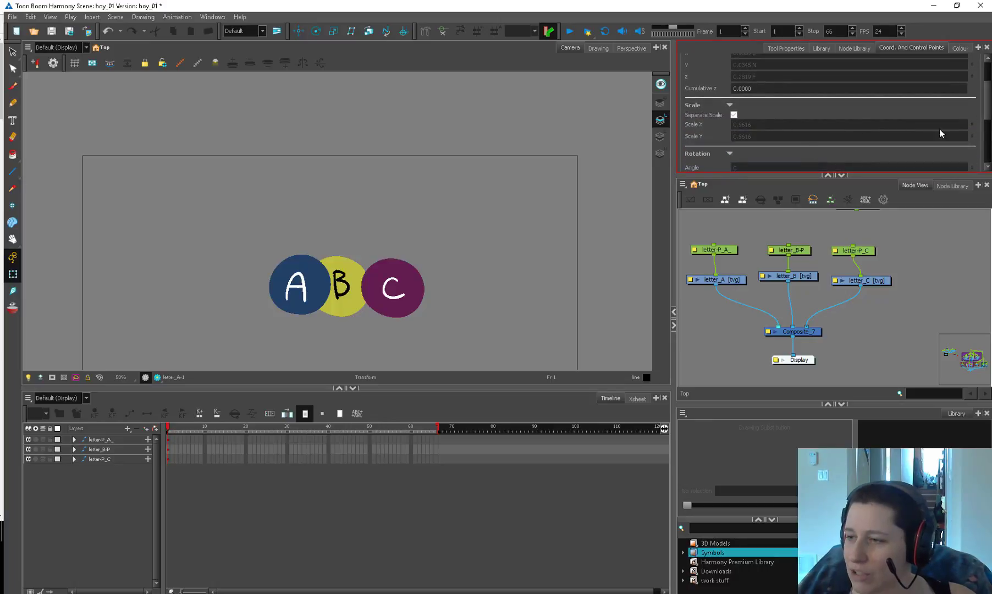
pyautogui.scroll(5, 964, 125)
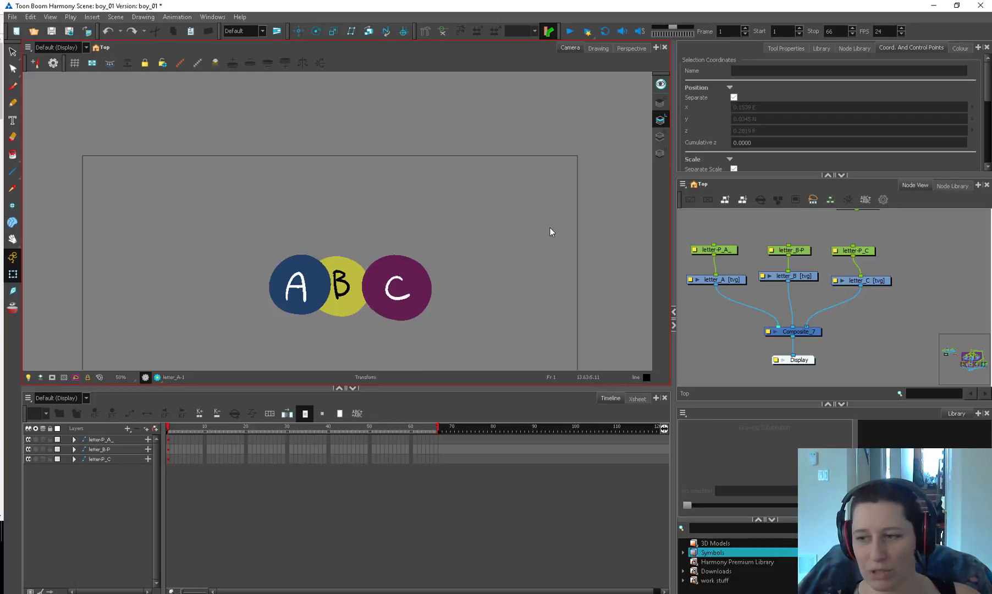
# Select the letter-P_A_, letter-P_C and letter_B-P pegs in turn and check their Z positions.
pyautogui.click(742, 250)
pyautogui.click(735, 251)
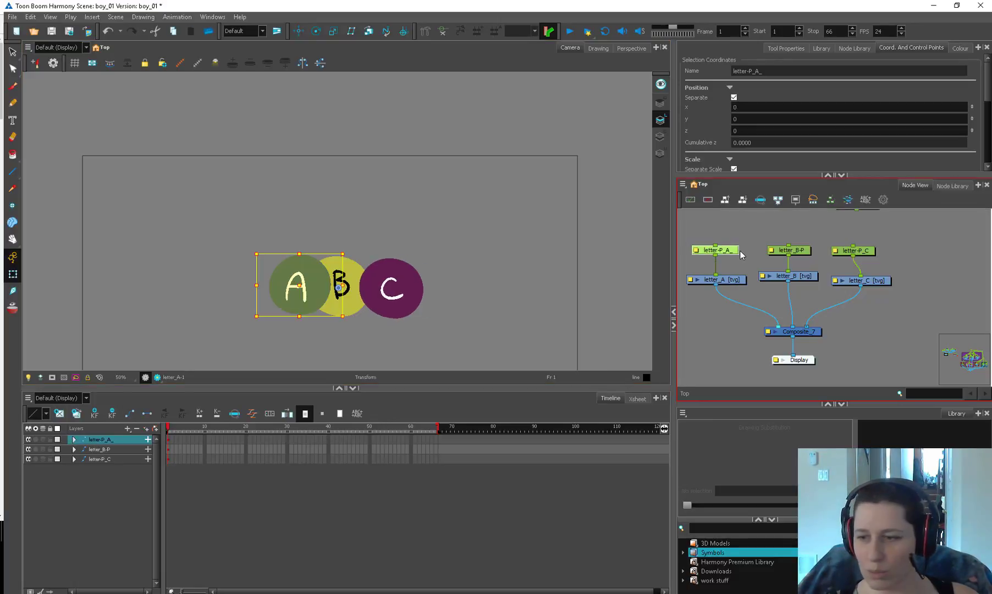
pyautogui.click(770, 235)
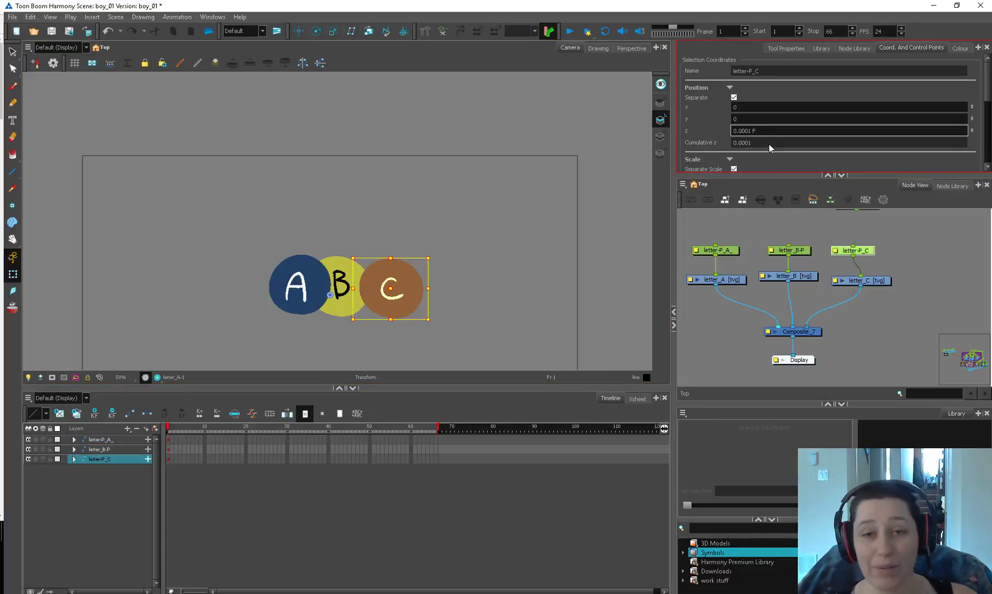
pyautogui.moveTo(414, 289); pyautogui.dragTo(358, 296)
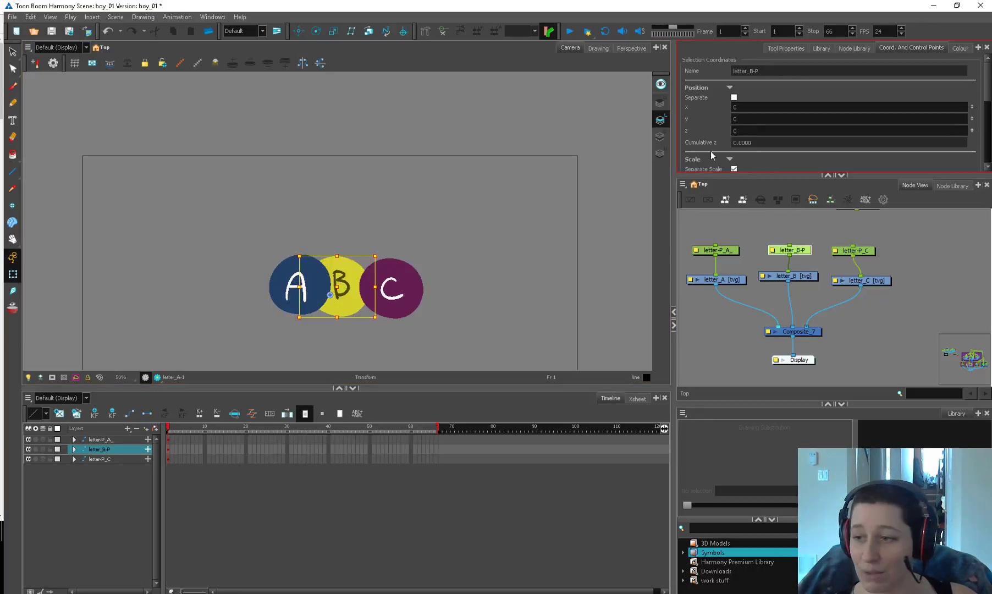
# Set the letter_B-P peg's Z position to 0.0001 F and compare it with the letter-P_C peg's Z position.
pyautogui.click(739, 131)
pyautogui.write('.0001')
pyautogui.press('Return')
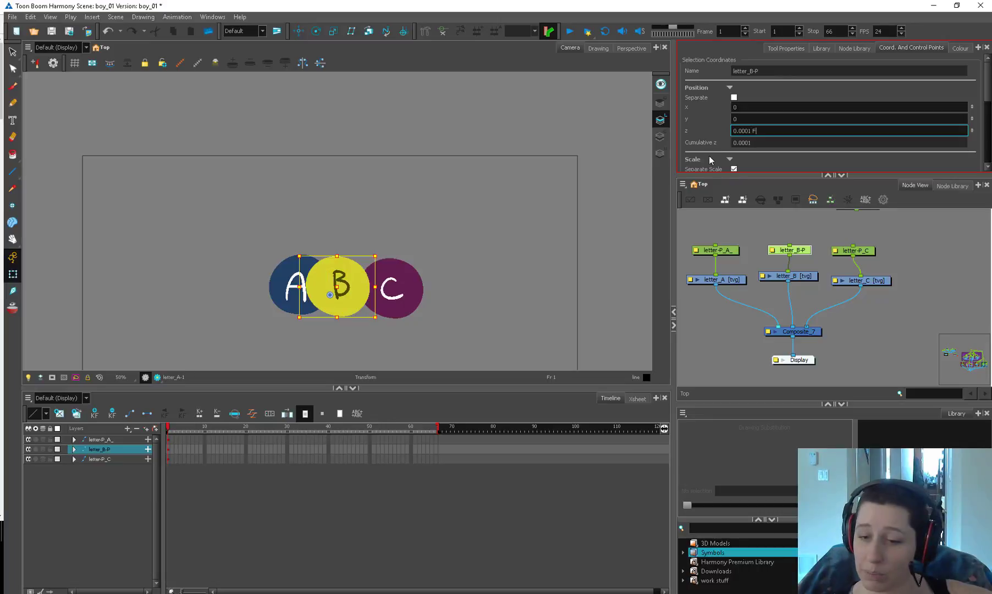
pyautogui.click(865, 250)
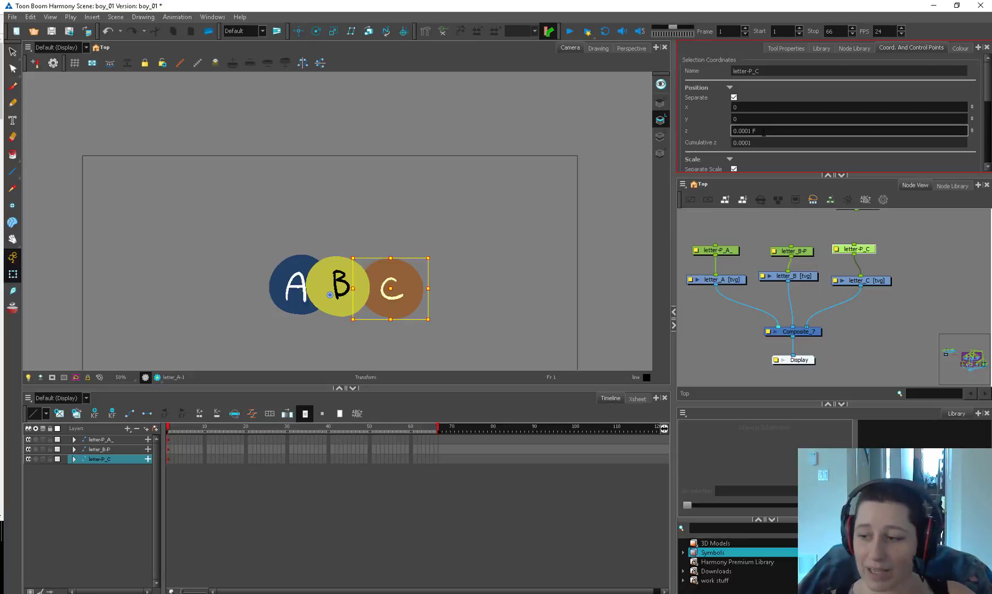
# Straighten the letter_B and letter_C columns in the node graph by repositioning their drawing nodes and the letter-P_C peg.
pyautogui.click(794, 279)
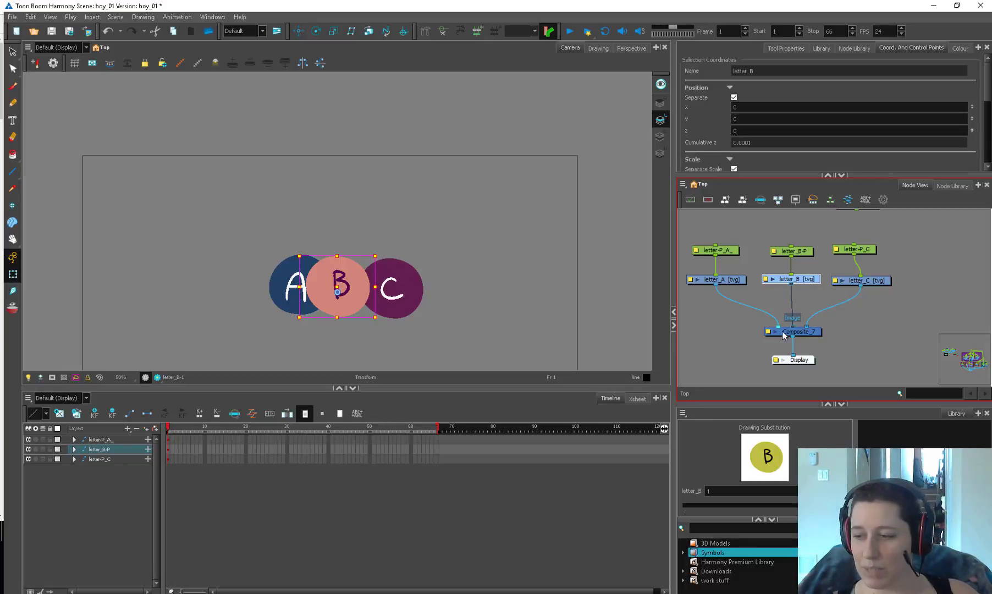
pyautogui.moveTo(872, 278)
pyautogui.mouseDown()
pyautogui.moveTo(864, 278)
pyautogui.moveTo(870, 259)
pyautogui.mouseUp()
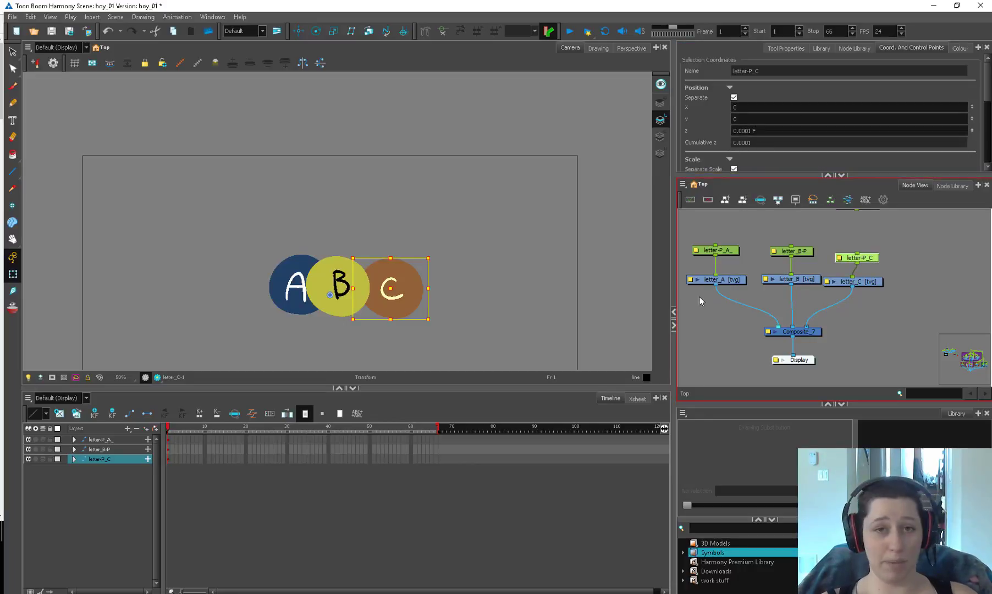
pyautogui.moveTo(872, 254); pyautogui.dragTo(866, 248)
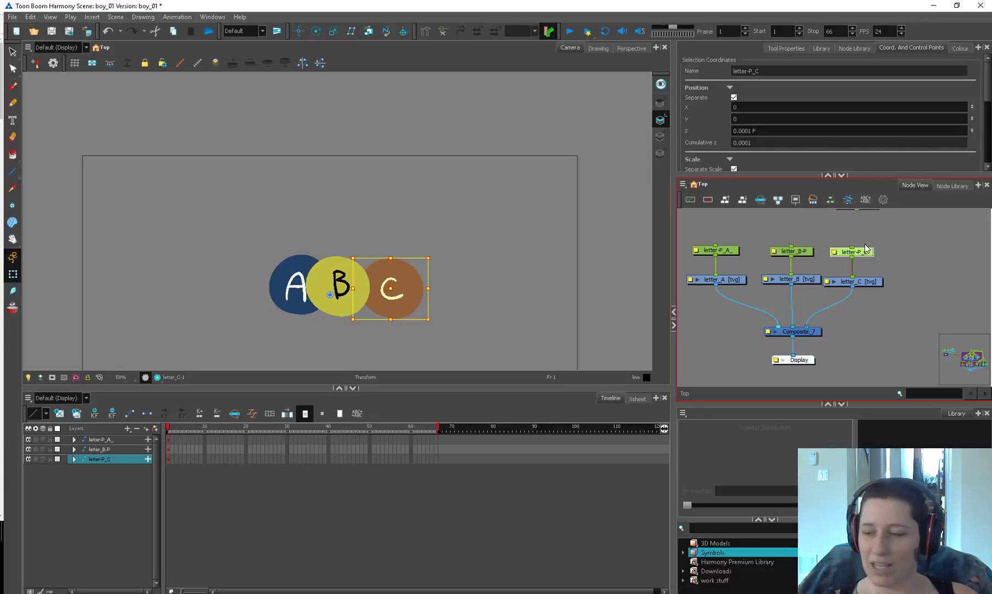
# Set the letter-P_C peg's Z position to 0.02 F to bring circle C in front of circle B.
pyautogui.moveTo(864, 250); pyautogui.dragTo(870, 252)
pyautogui.moveTo(751, 132); pyautogui.dragTo(743, 132)
pyautogui.write('2')
pyautogui.press('Return')
# Set the letter_B-P peg's Z position to 0.001 F.
pyautogui.click(794, 252)
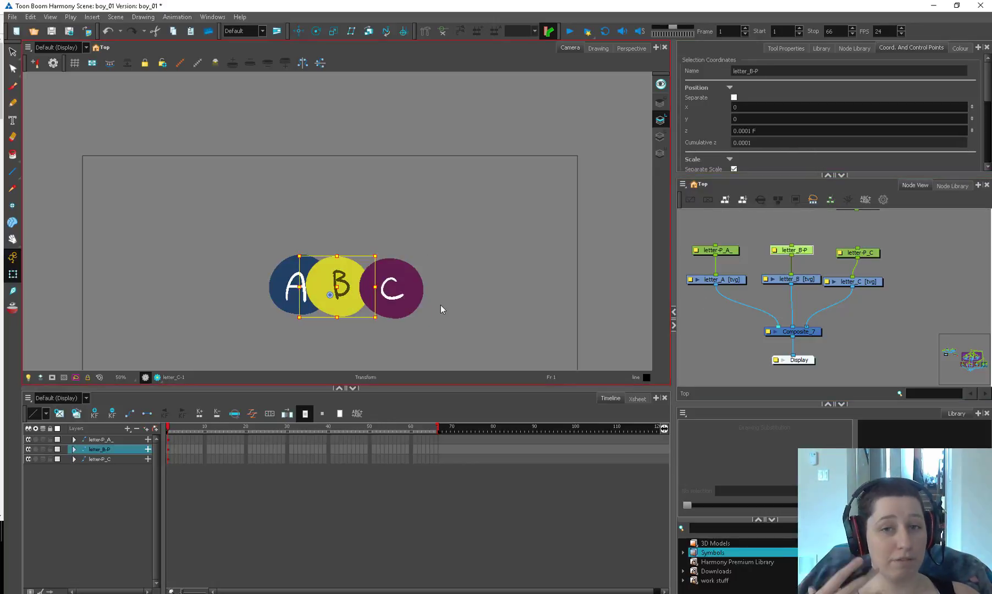
pyautogui.click(750, 131)
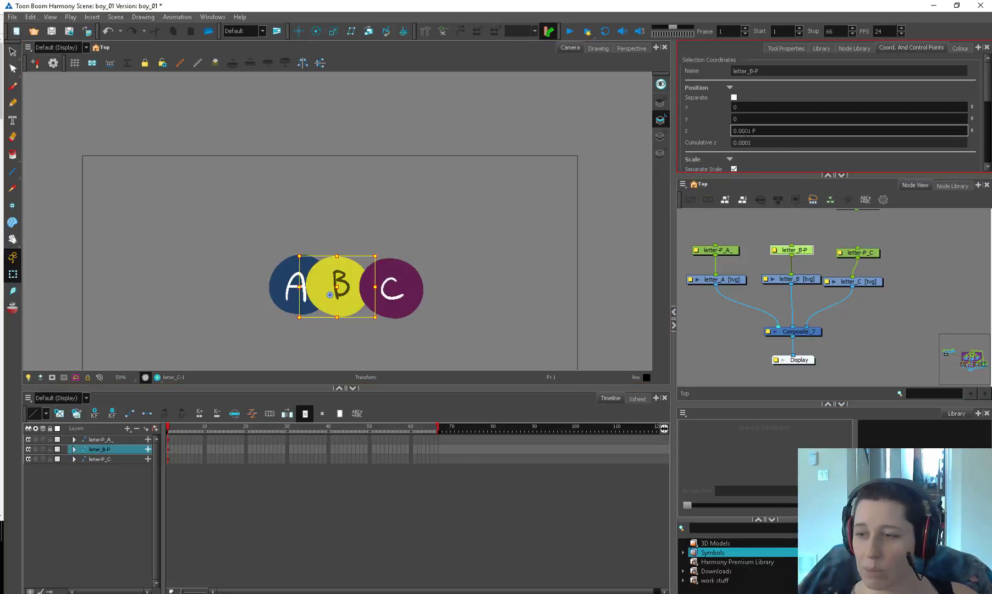
pyautogui.click(792, 250)
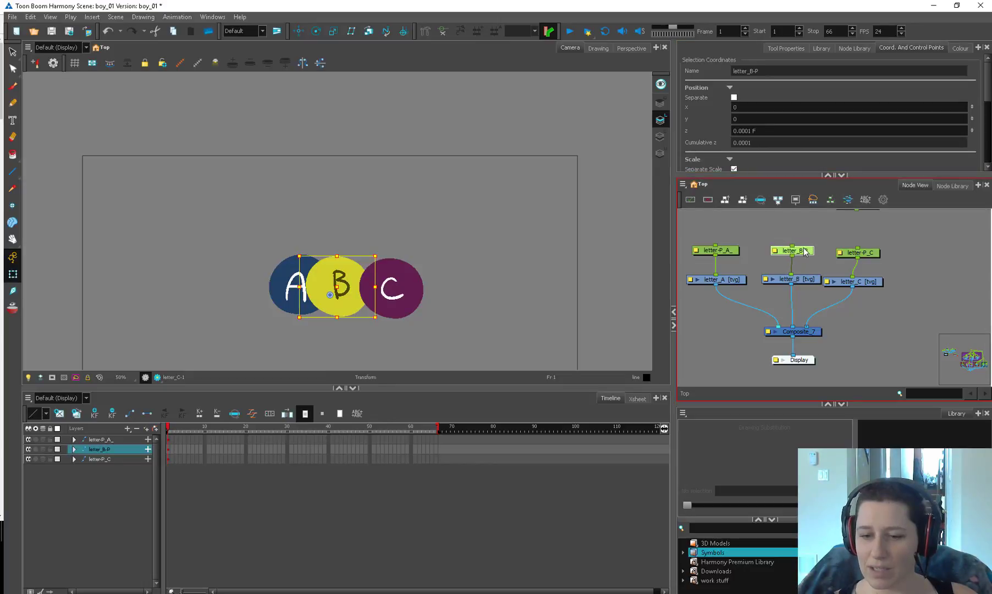
pyautogui.click(749, 131)
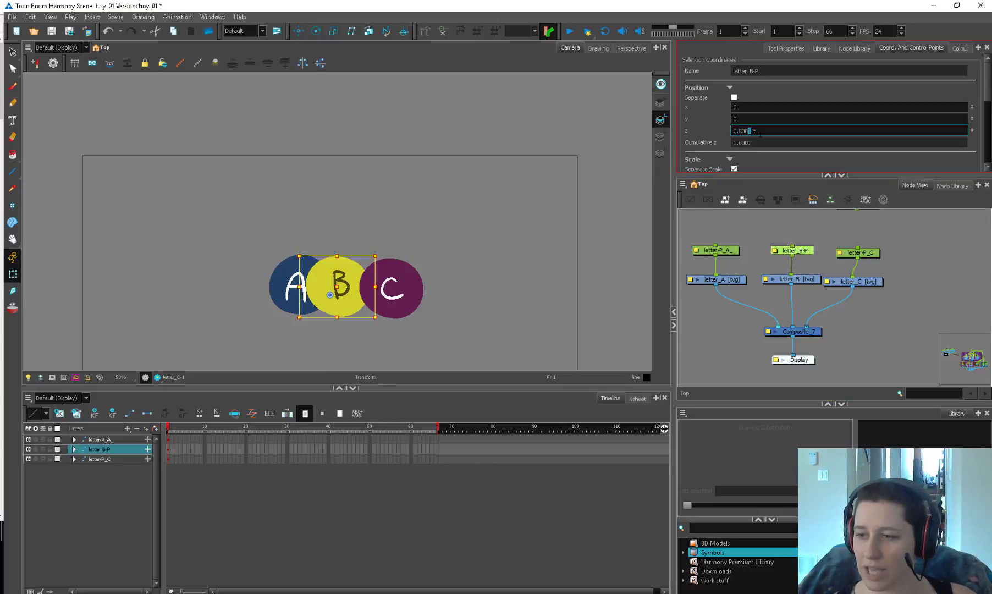
pyautogui.press('BackSpace')
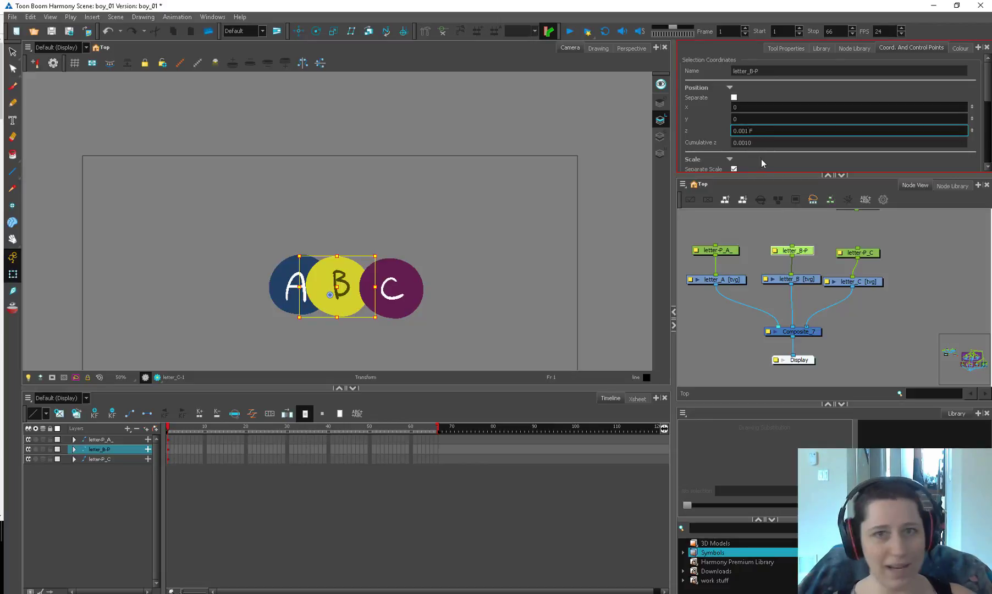
# Compare the cumulative Z of the letter_C drawing with that of the letter_B-P peg.
pyautogui.click(691, 233)
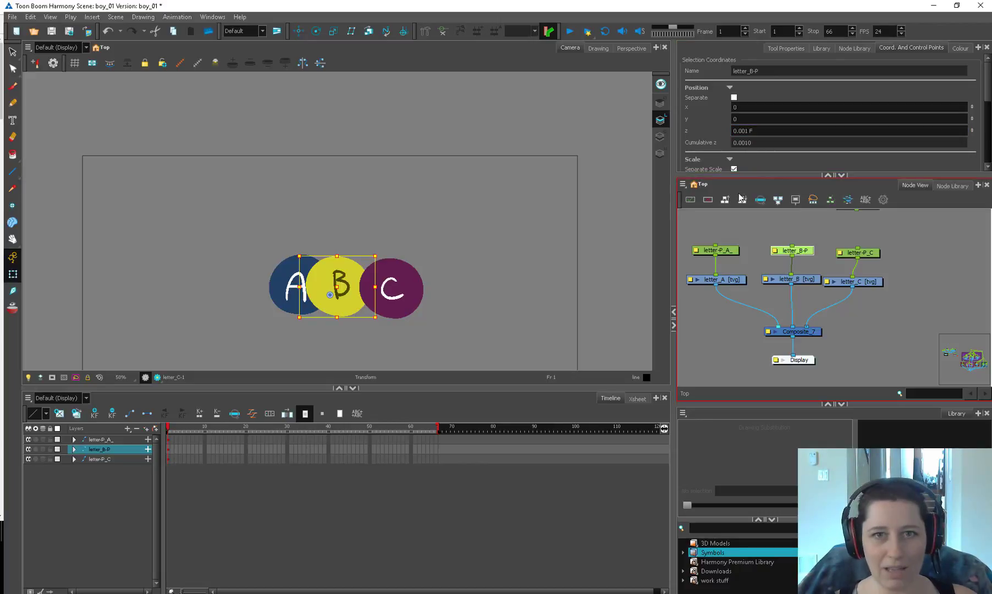
pyautogui.click(399, 285)
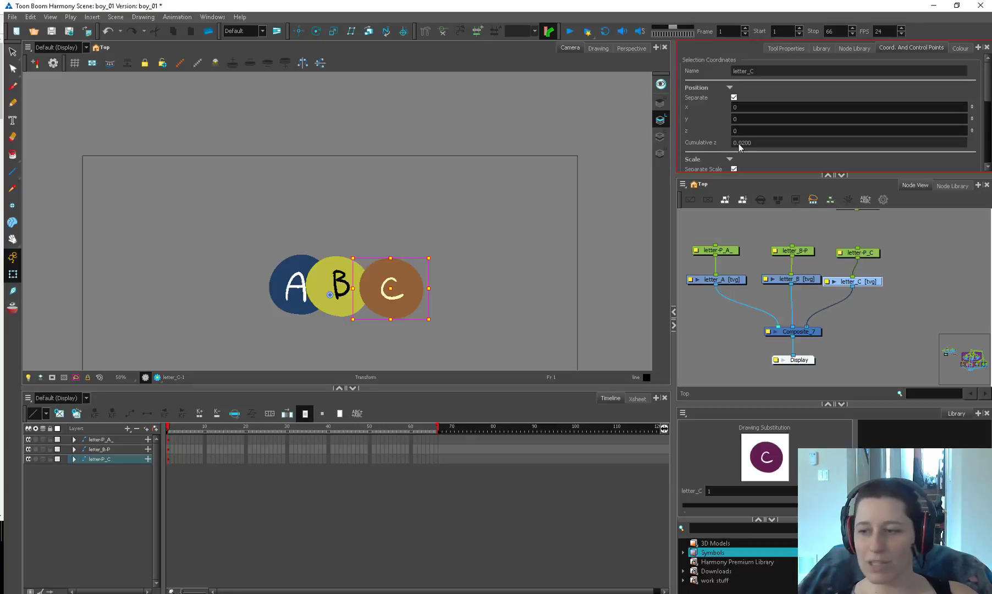
pyautogui.click(842, 226)
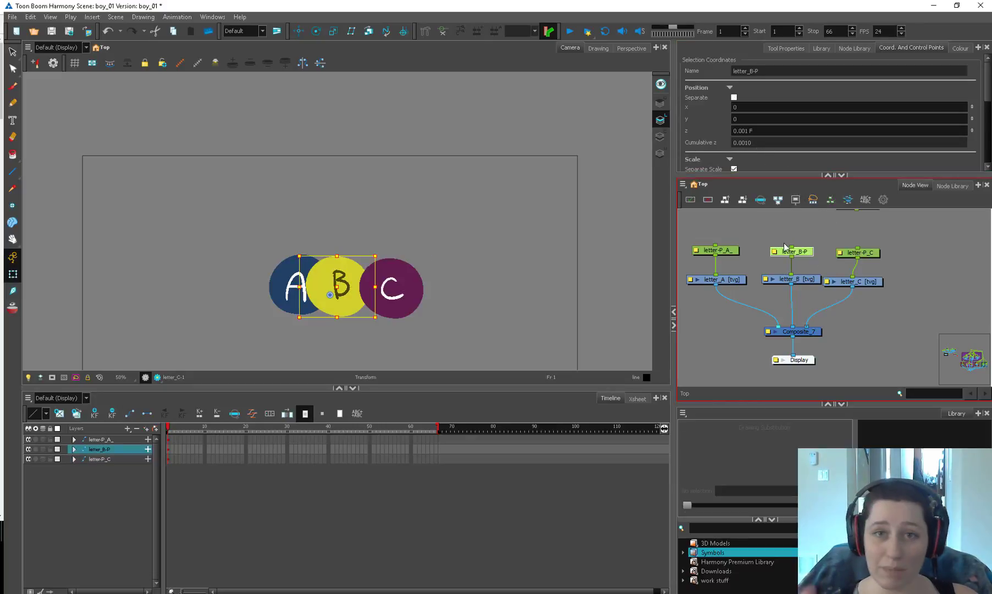
pyautogui.moveTo(859, 267); pyautogui.dragTo(905, 265)
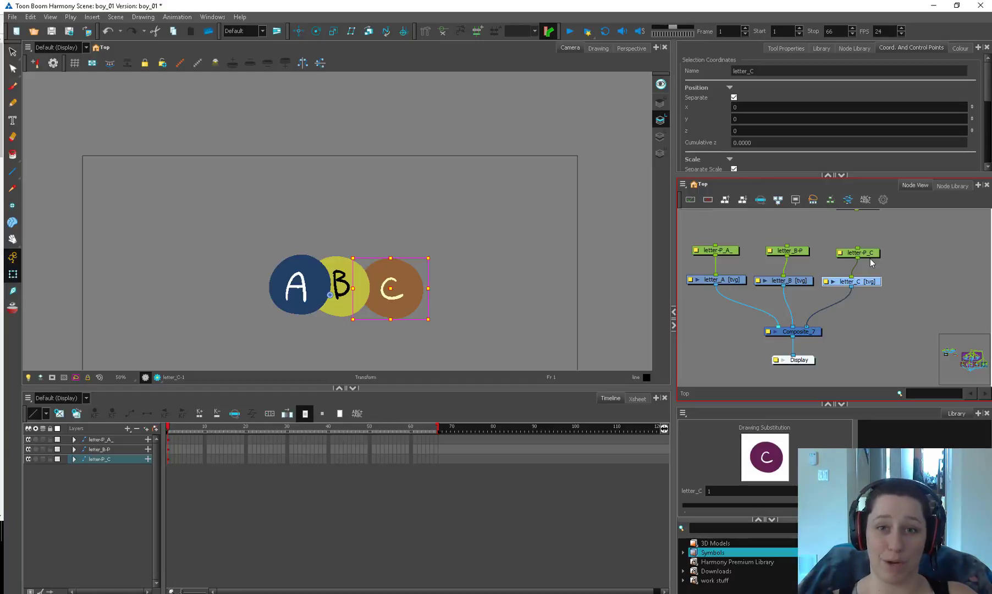
# Paste a copy of Composite_7 above it and route letter_A and letter_B through the copy into Composite_7.
pyautogui.click(892, 243)
pyautogui.moveTo(815, 327); pyautogui.dragTo(816, 323)
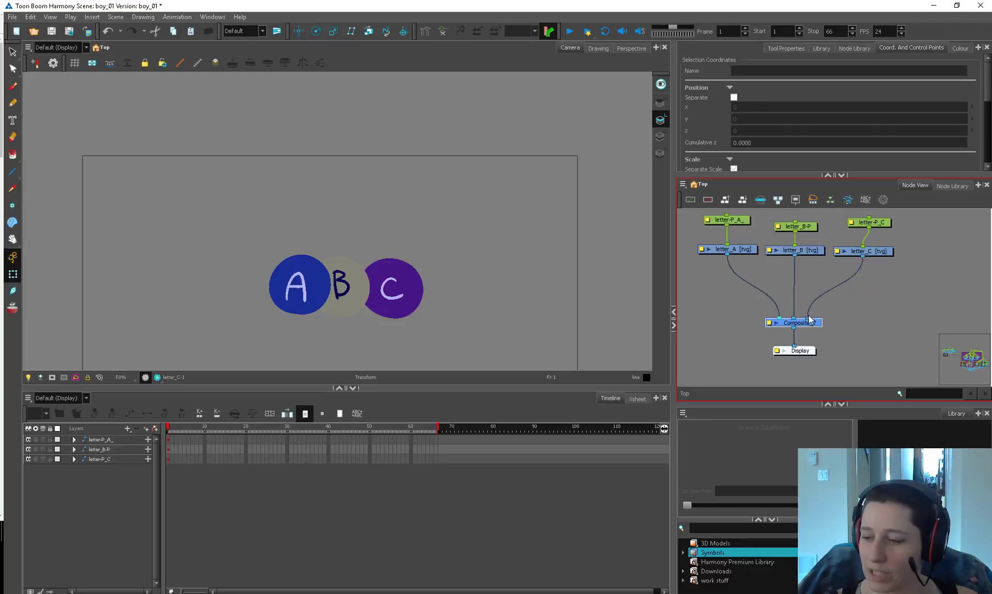
pyautogui.hotkey('ctrl', 'v')
pyautogui.moveTo(857, 321); pyautogui.dragTo(792, 285)
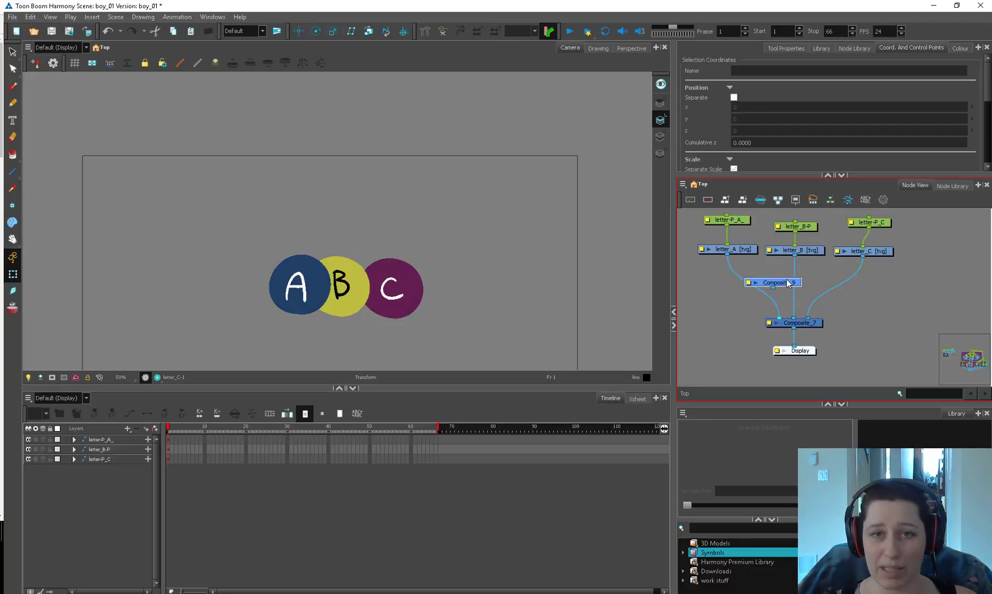
pyautogui.moveTo(788, 283); pyautogui.dragTo(782, 285)
pyautogui.click(815, 326)
pyautogui.moveTo(814, 323)
pyautogui.mouseDown()
pyautogui.moveTo(782, 313)
pyautogui.moveTo(775, 281)
pyautogui.moveTo(803, 317)
pyautogui.mouseUp()
pyautogui.click(867, 283)
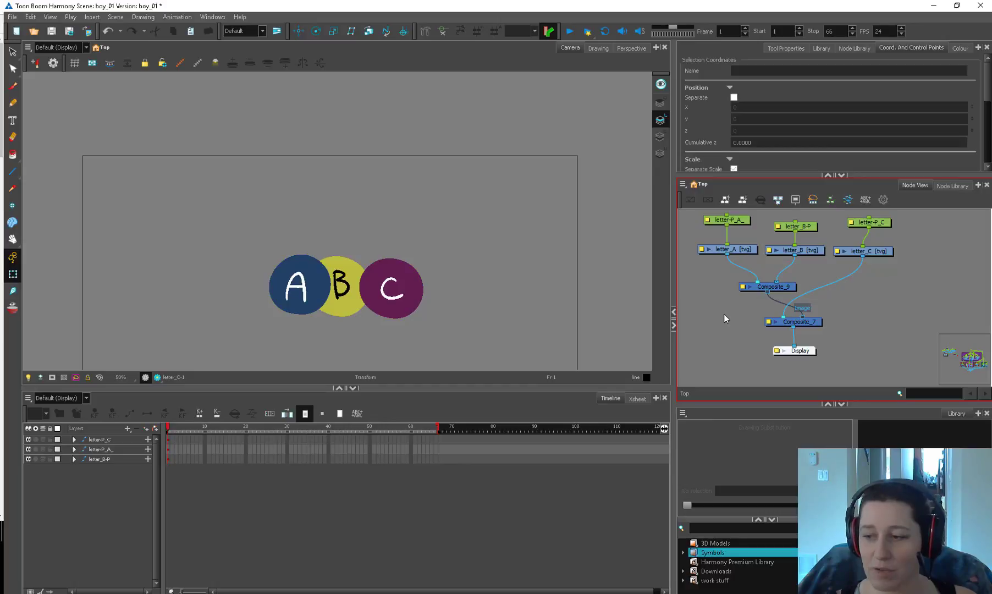
# Select the letter-P_A_ peg and reorder Composite_7's inputs so Composite_9's connection comes ahead of letter_C's.
pyautogui.moveTo(726, 219); pyautogui.dragTo(722, 221)
pyautogui.moveTo(302, 288)
pyautogui.mouseDown()
pyautogui.moveTo(395, 288)
pyautogui.moveTo(306, 289)
pyautogui.mouseUp()
pyautogui.moveTo(802, 316); pyautogui.dragTo(781, 317)
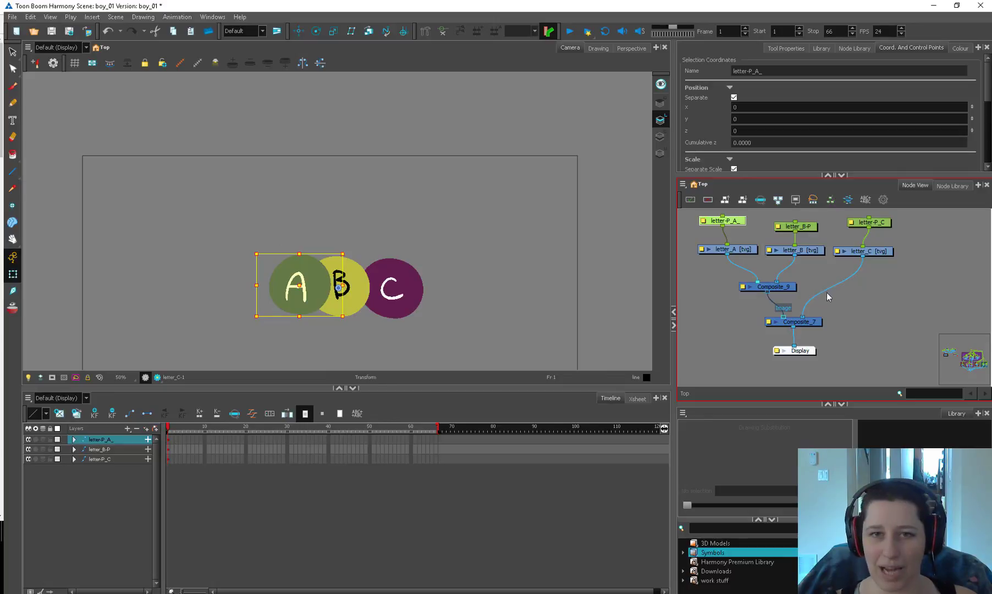
# Examine the character rig's ASD_Torso_Mpeg peg and how its body-part groups are laid out in the node graph.
pyautogui.click(970, 361)
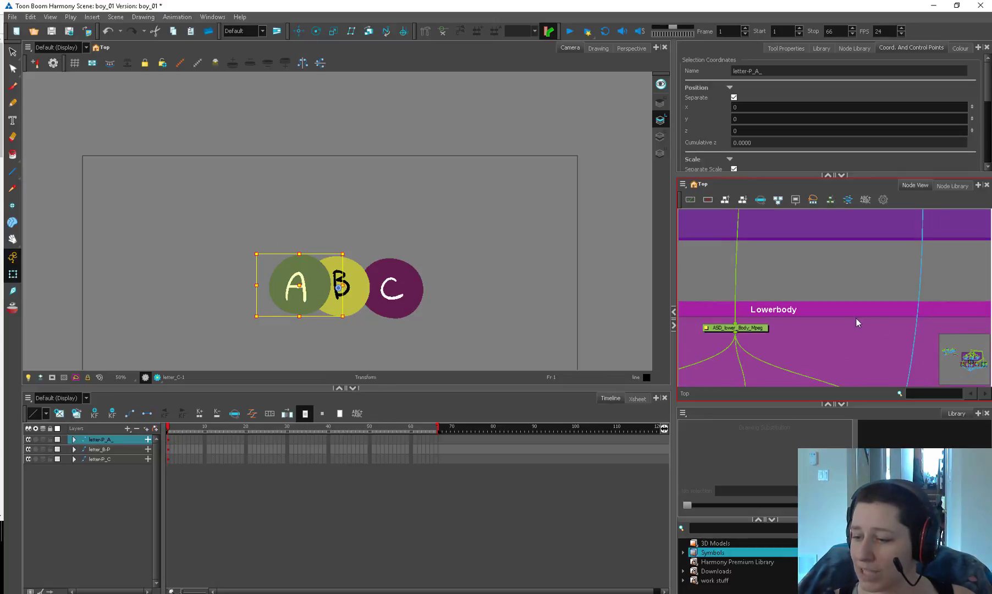
pyautogui.scroll(-6, 869, 316)
pyautogui.moveTo(884, 321); pyautogui.dragTo(786, 340)
pyautogui.click(883, 269)
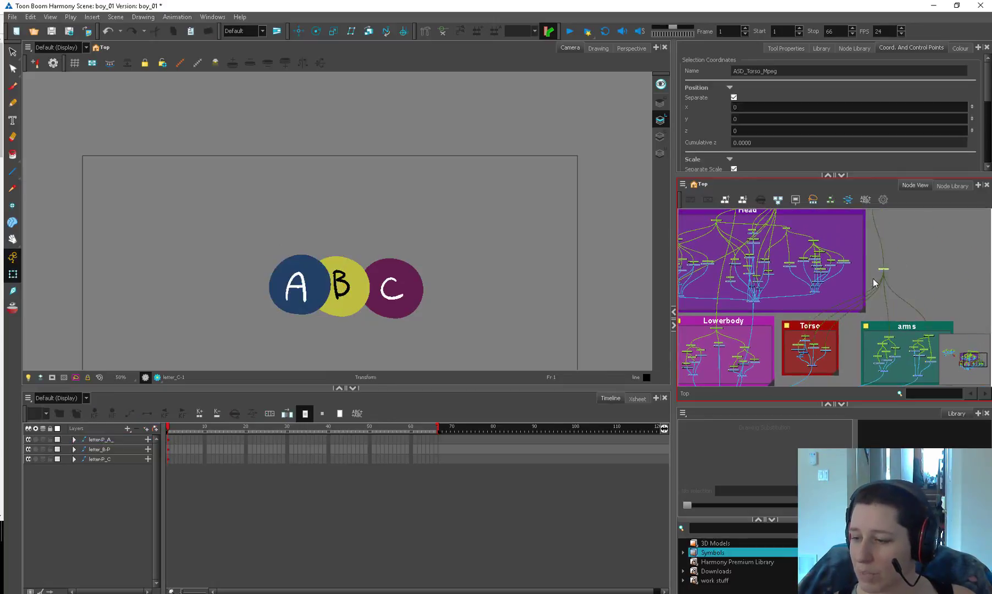
pyautogui.scroll(-1, 851, 296)
pyautogui.moveTo(884, 334); pyautogui.dragTo(890, 322)
pyautogui.scroll(-2, 890, 322)
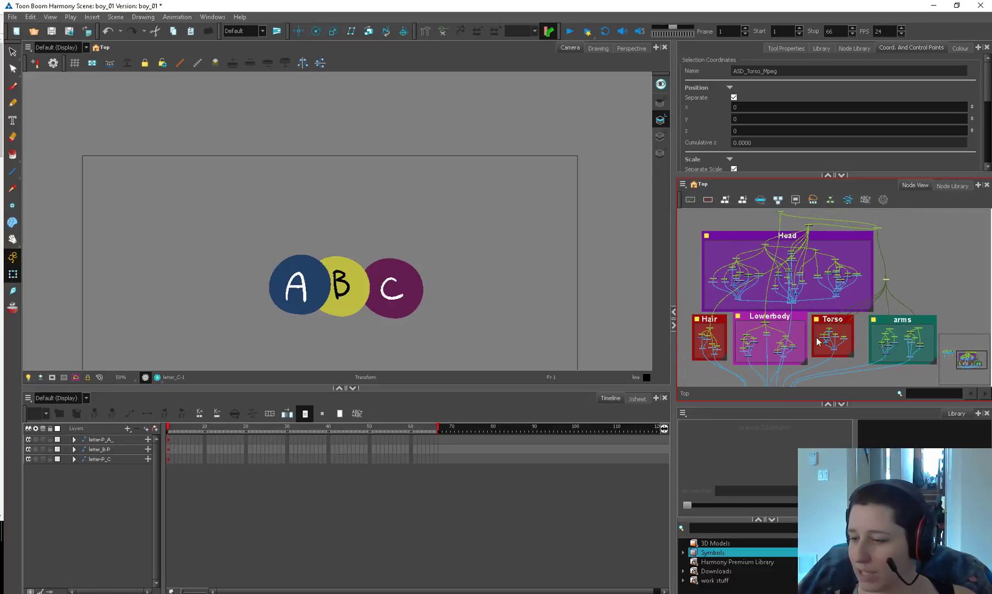
# Examine the composite at the end of the Head group and the rig's Hair, Lowerbody and Torso groups.
pyautogui.scroll(2, 795, 313)
pyautogui.click(775, 302)
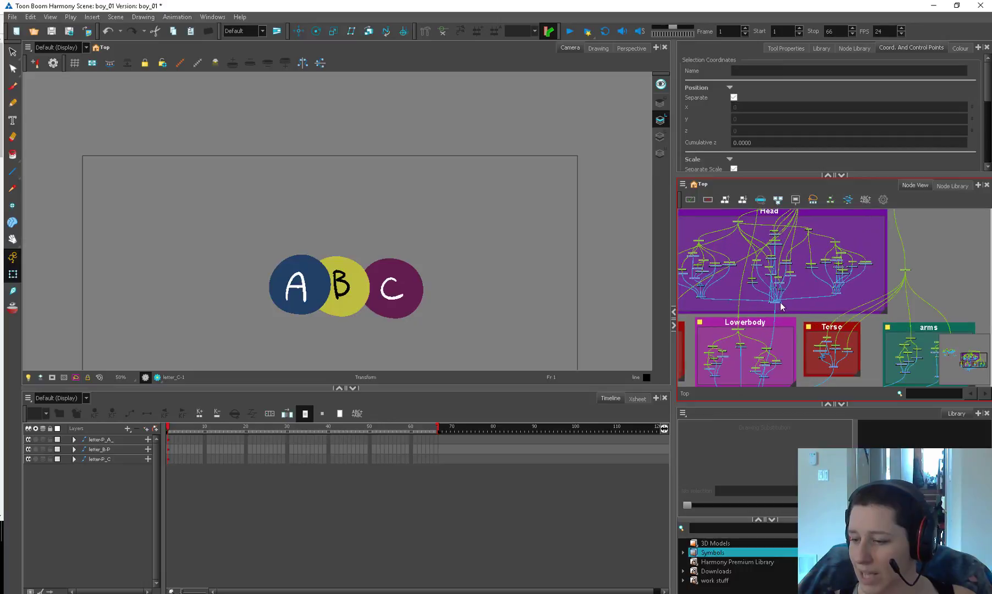
pyautogui.moveTo(779, 324); pyautogui.dragTo(838, 285)
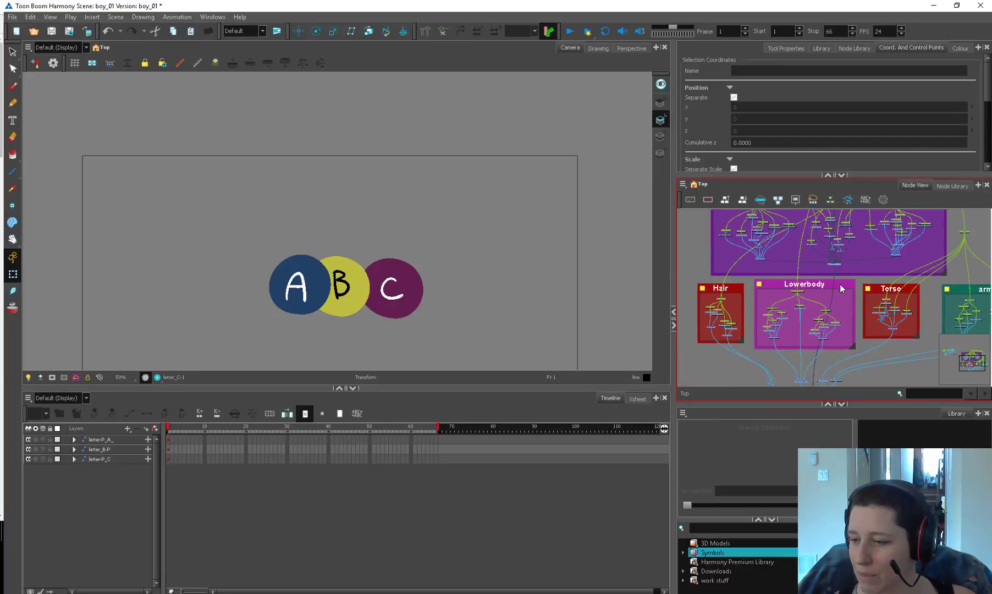
pyautogui.click(833, 285)
pyautogui.moveTo(731, 285); pyautogui.dragTo(733, 290)
pyautogui.moveTo(868, 290); pyautogui.dragTo(871, 292)
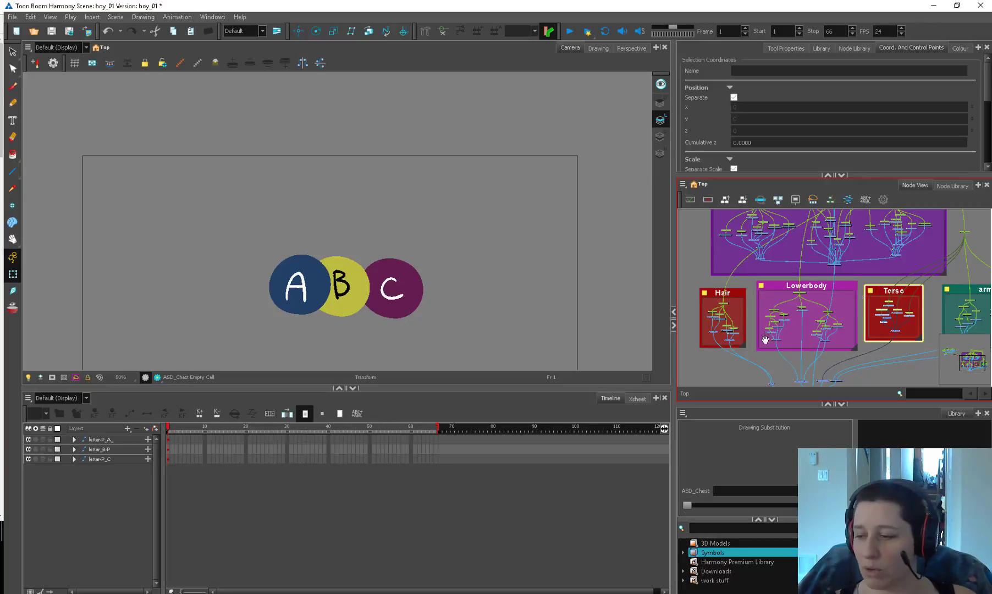
# Return to the letter nodes and open the layer properties of Composite_9.
pyautogui.moveTo(738, 332); pyautogui.dragTo(971, 312)
pyautogui.moveTo(699, 327); pyautogui.dragTo(890, 338)
pyautogui.moveTo(956, 362); pyautogui.dragTo(969, 354)
pyautogui.scroll(5, 800, 335)
pyautogui.click(759, 320)
pyautogui.moveTo(755, 319); pyautogui.dragTo(757, 319)
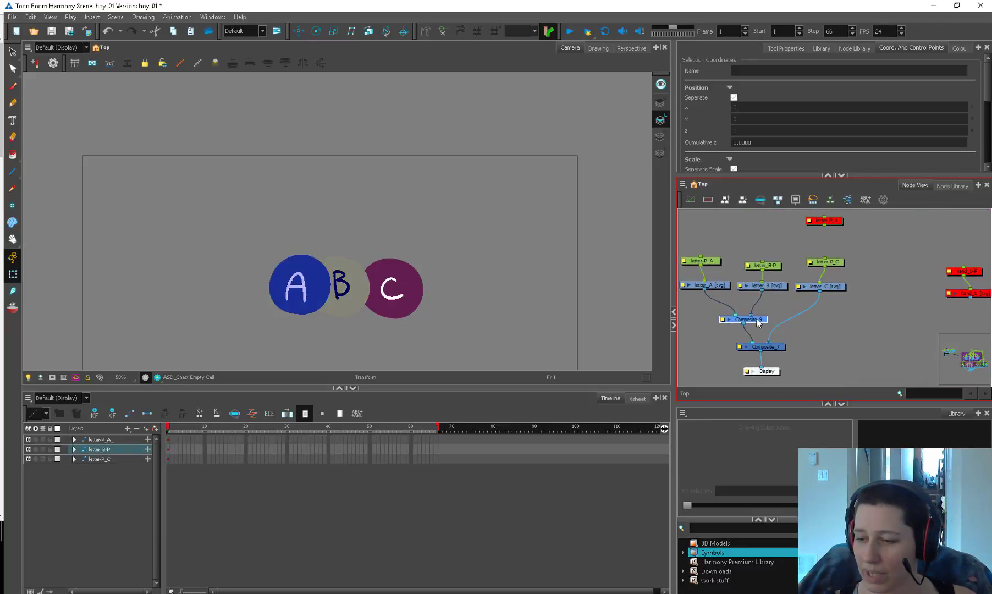
pyautogui.doubleClick(725, 319)
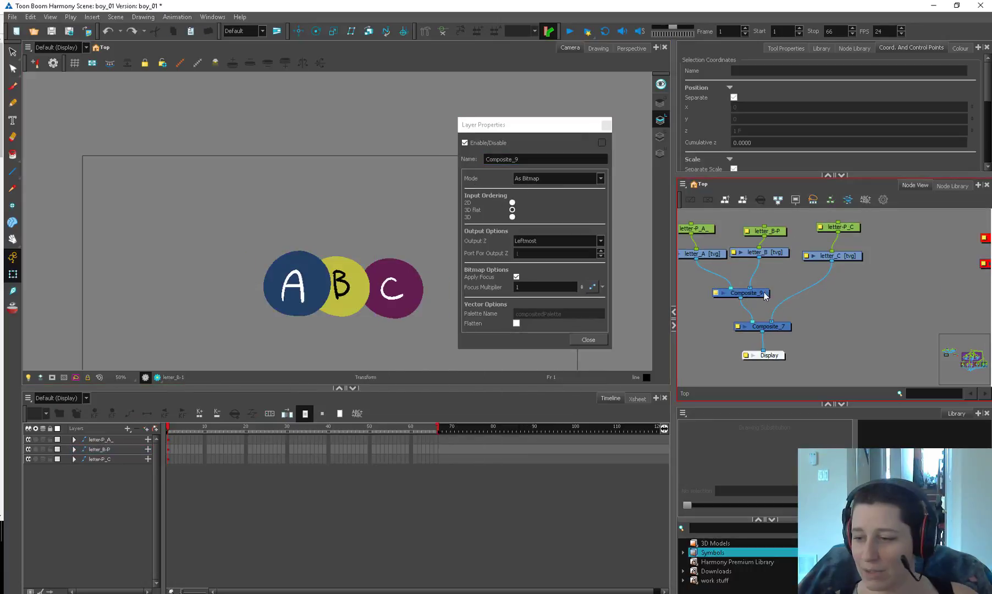
# Try the Pass Through mode on Composite_9 and switch it back to As Bitmap.
pyautogui.scroll(3, 764, 295)
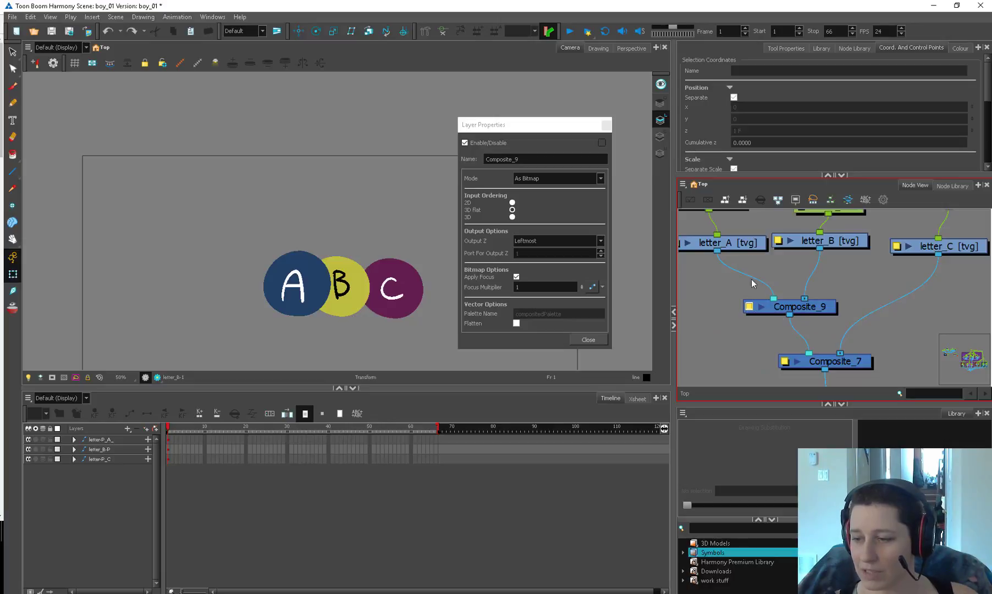
pyautogui.click(583, 178)
pyautogui.click(550, 202)
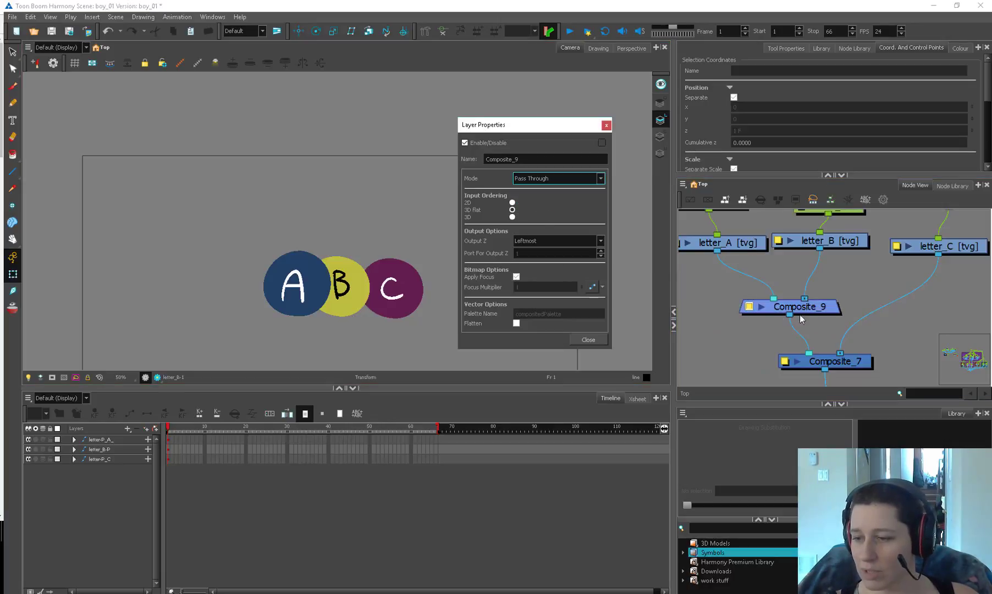
pyautogui.click(547, 178)
pyautogui.click(546, 188)
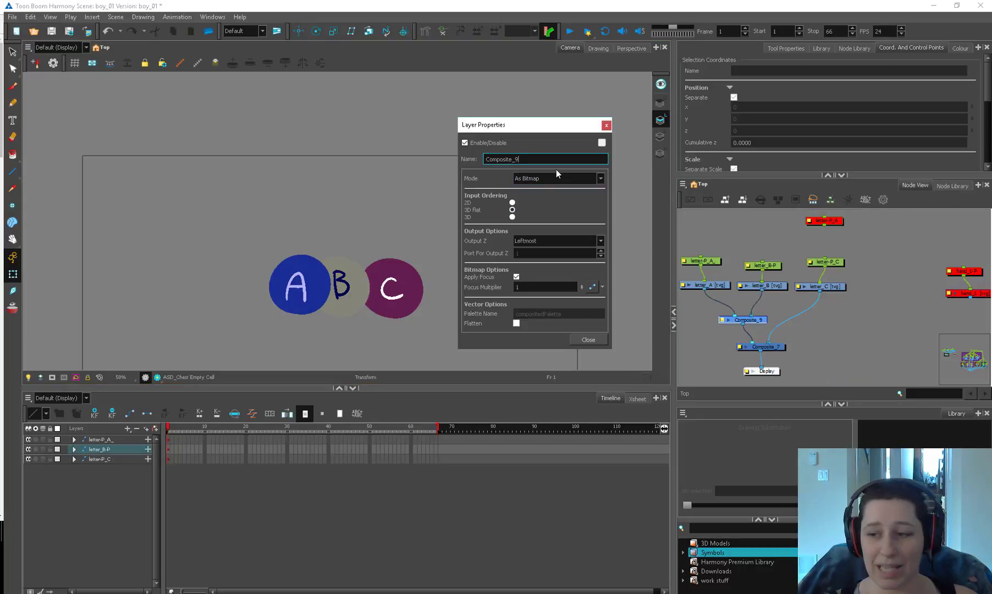
# Set the letter-P_A_ peg's Z position to 1 F.
pyautogui.moveTo(757, 320); pyautogui.dragTo(754, 323)
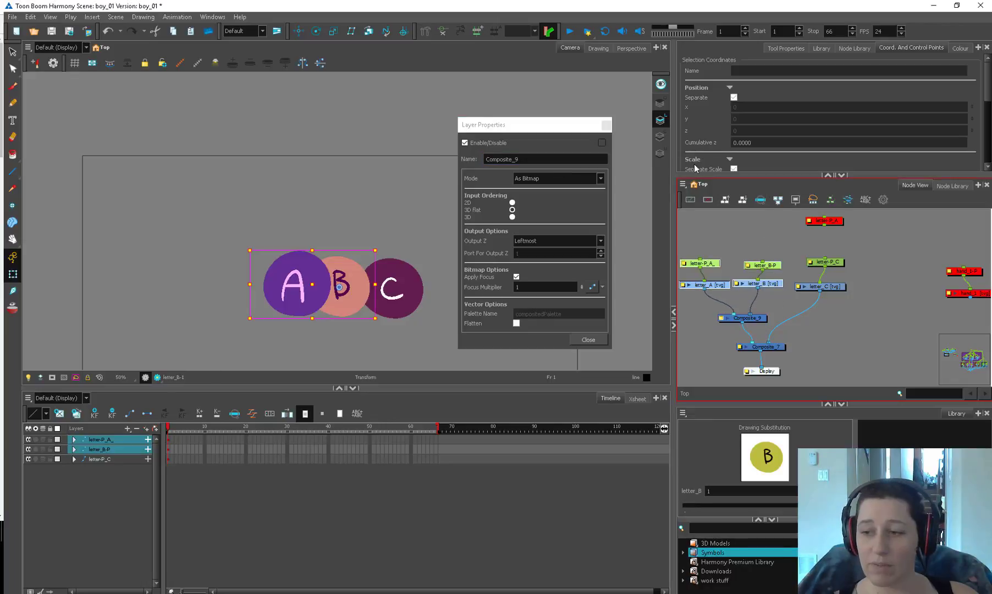
pyautogui.click(739, 131)
pyautogui.click(722, 243)
pyautogui.moveTo(706, 263); pyautogui.dragTo(710, 257)
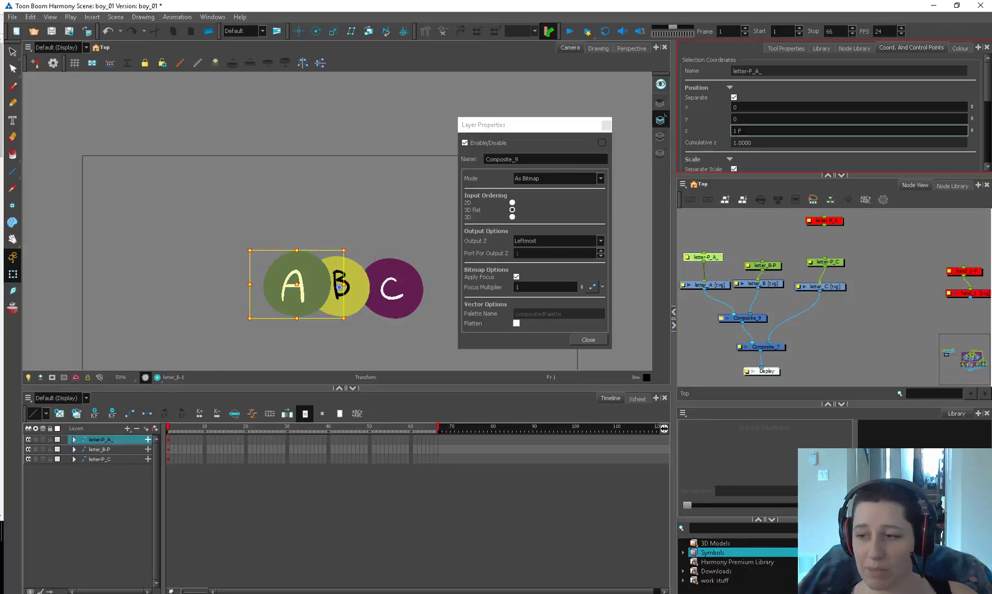
pyautogui.moveTo(743, 132); pyautogui.dragTo(731, 134)
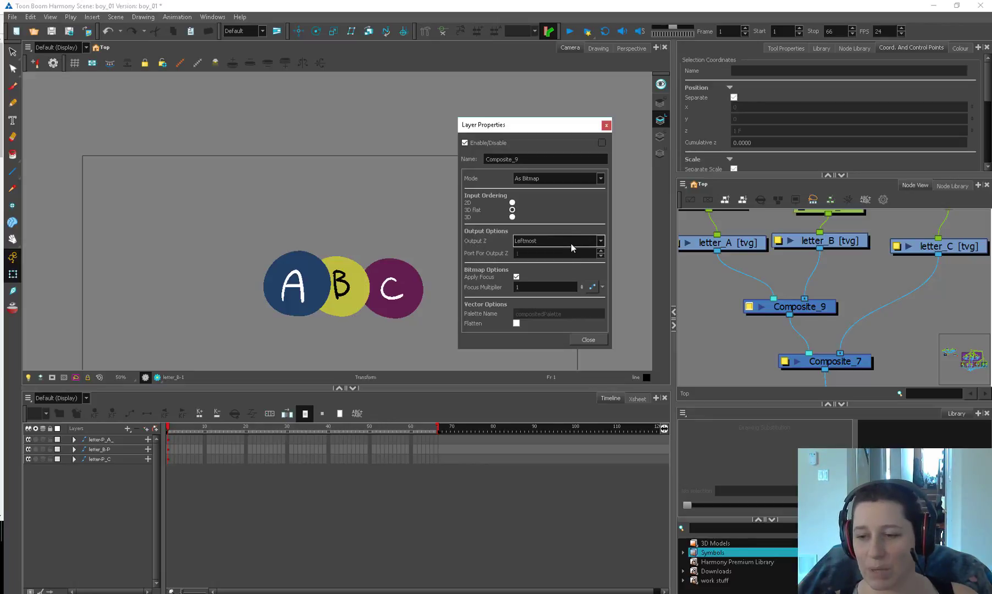
# Try moving circle B over circle C in the camera view and undo the move.
pyautogui.moveTo(816, 306)
pyautogui.mouseDown()
pyautogui.moveTo(802, 291)
pyautogui.moveTo(816, 296)
pyautogui.mouseUp()
pyautogui.moveTo(790, 212); pyautogui.dragTo(735, 281)
pyautogui.click(812, 236)
pyautogui.moveTo(812, 236); pyautogui.dragTo(771, 269)
pyautogui.click(342, 286)
pyautogui.moveTo(342, 289); pyautogui.dragTo(388, 294)
pyautogui.hotkey('ctrl', 'z')
# Set the letter_B-P peg's Z position to 0.02 B and check the letter-P_C peg's Z position.
pyautogui.click(831, 260)
pyautogui.click(753, 130)
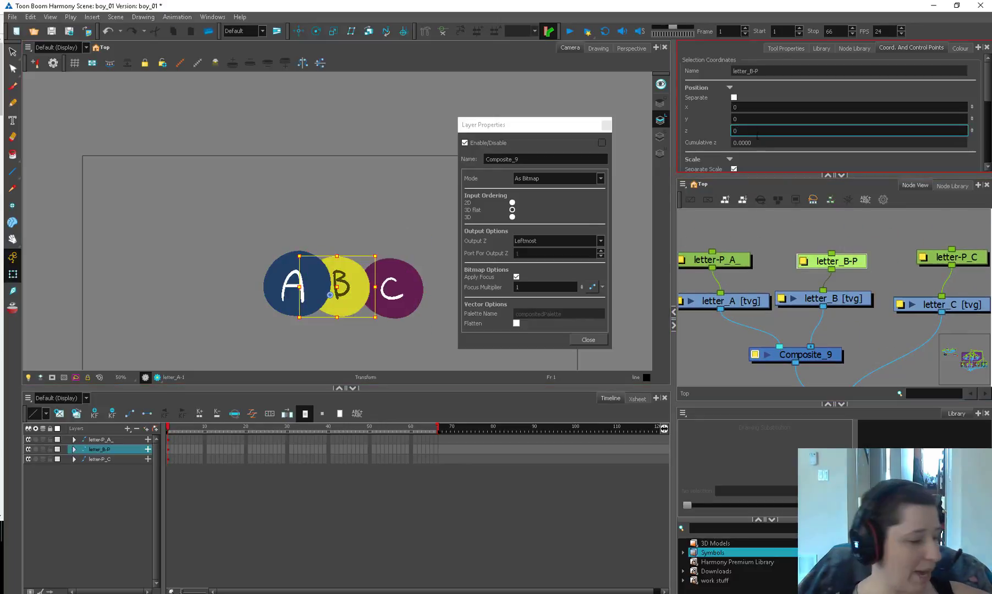
pyautogui.write('.02')
pyautogui.press('Return')
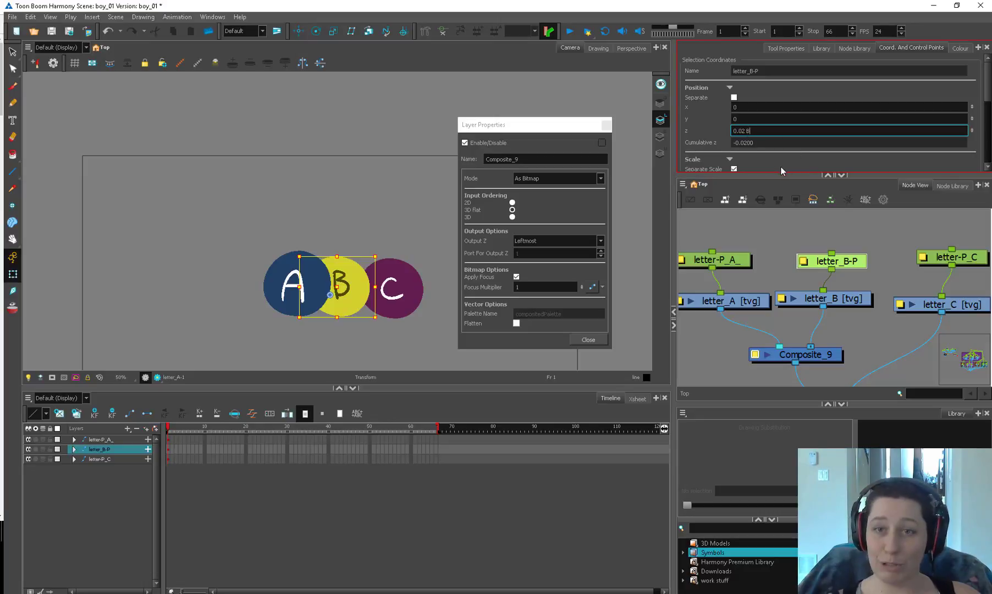
pyautogui.click(938, 258)
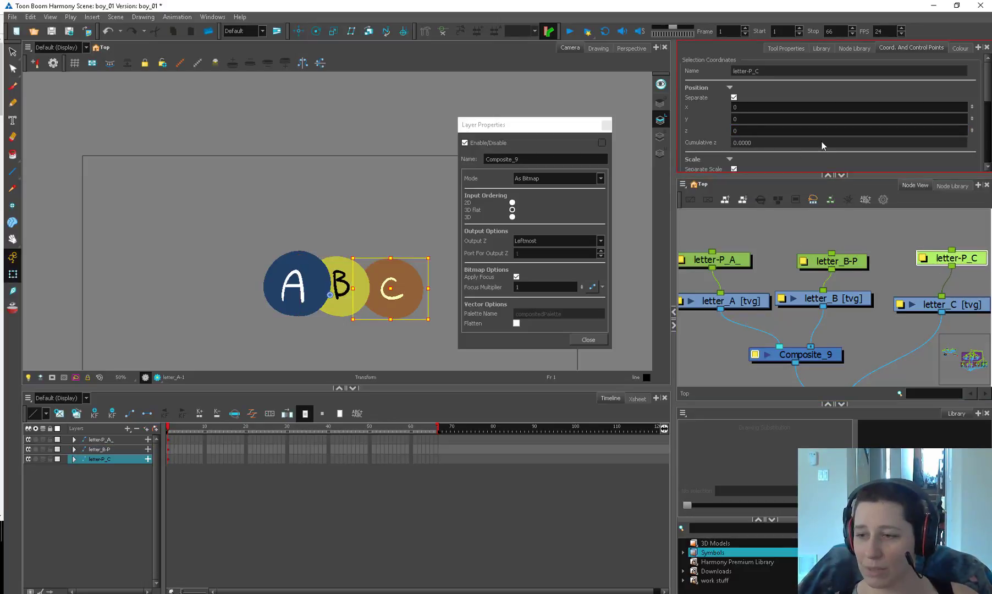
# Compare the Z positions of the letter_B-P and letter-P_A_ pegs.
pyautogui.click(843, 256)
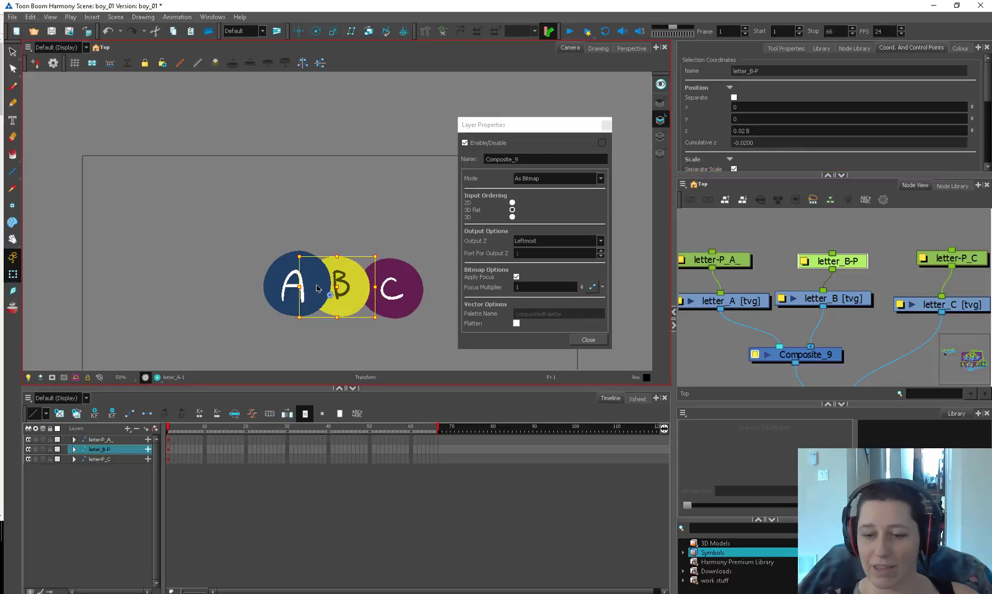
pyautogui.moveTo(338, 291)
pyautogui.mouseDown()
pyautogui.moveTo(362, 259)
pyautogui.moveTo(396, 265)
pyautogui.mouseUp()
pyautogui.moveTo(371, 318)
pyautogui.mouseDown()
pyautogui.moveTo(331, 347)
pyautogui.moveTo(357, 342)
pyautogui.moveTo(318, 344)
pyautogui.mouseUp()
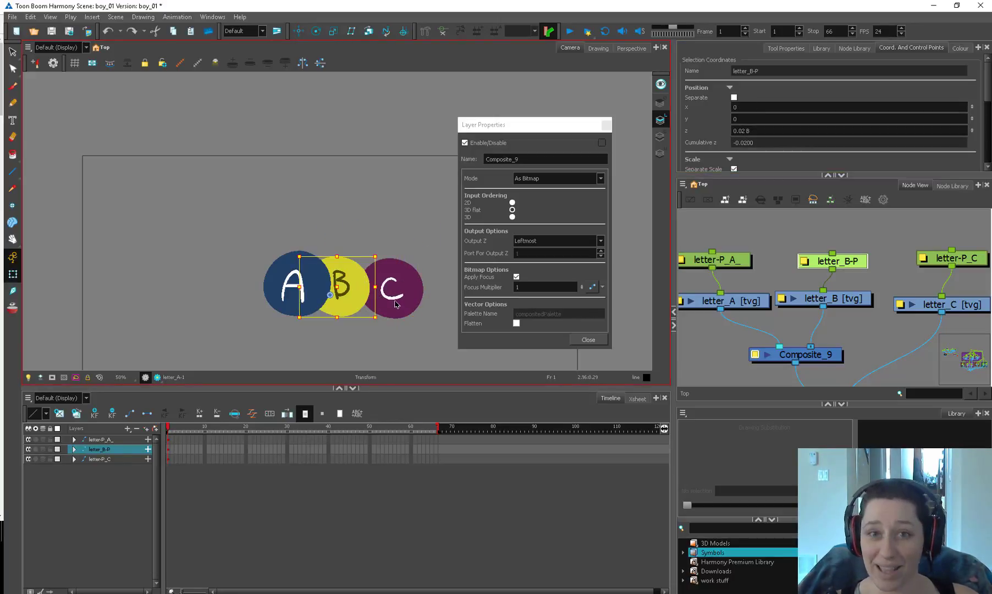
pyautogui.moveTo(827, 362); pyautogui.dragTo(854, 321)
pyautogui.moveTo(854, 321); pyautogui.dragTo(856, 326)
pyautogui.moveTo(762, 260); pyautogui.dragTo(759, 266)
pyautogui.click(753, 248)
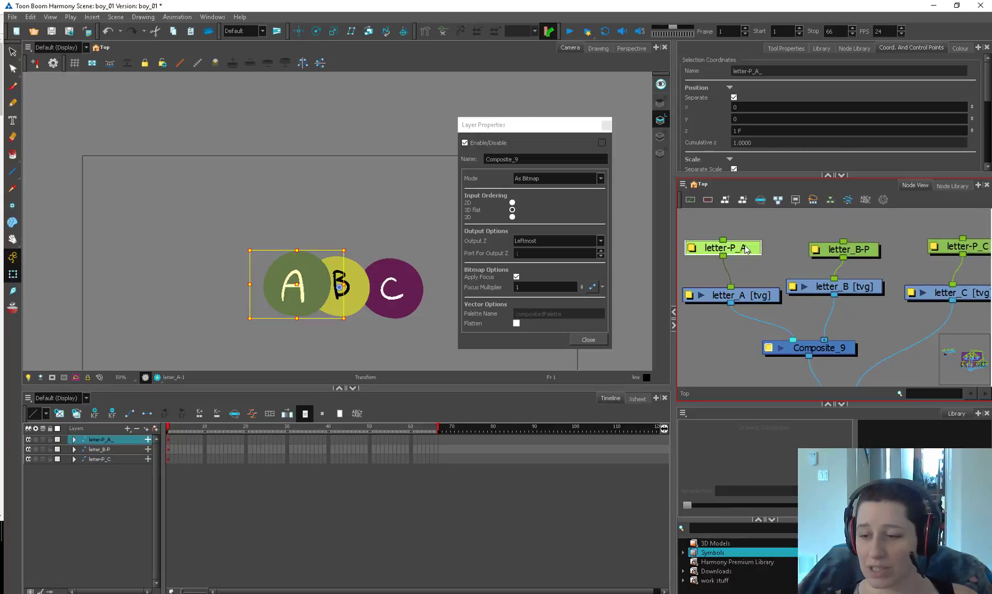
pyautogui.moveTo(767, 242)
pyautogui.mouseDown()
pyautogui.moveTo(745, 313)
pyautogui.moveTo(712, 313)
pyautogui.mouseUp()
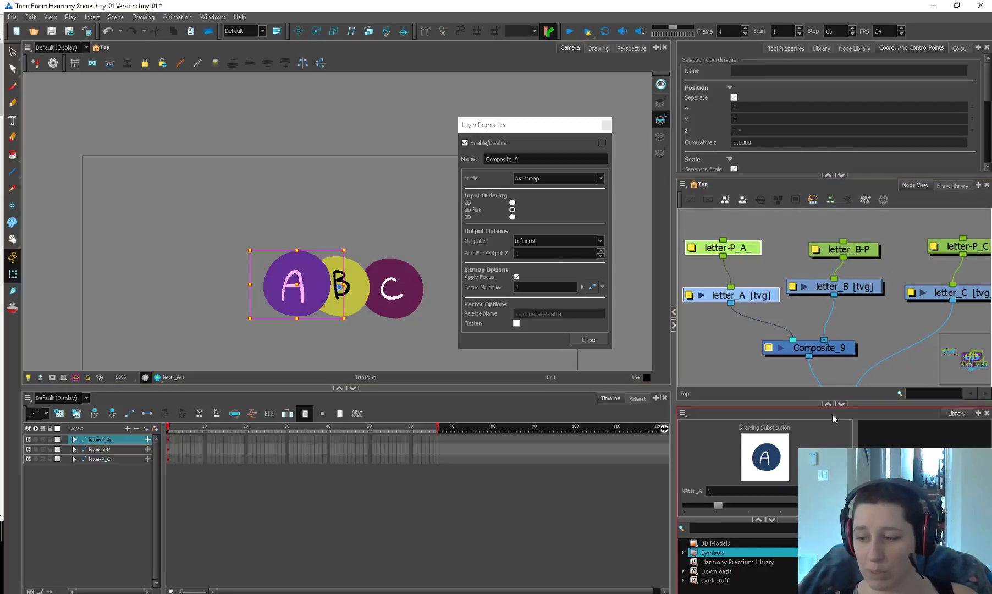
pyautogui.moveTo(848, 250); pyautogui.dragTo(835, 251)
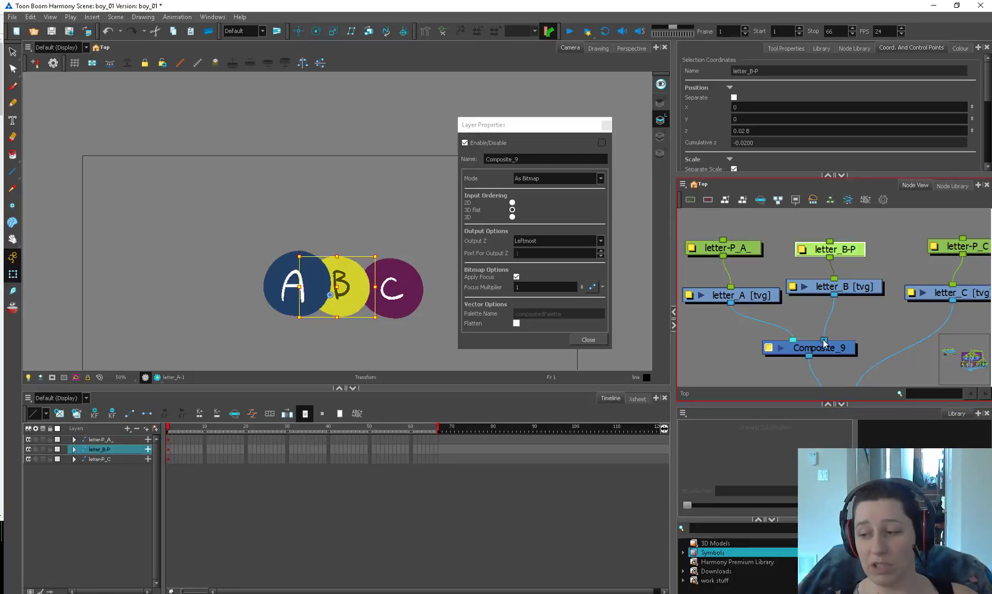
# Swap the letter_A and letter_B connections on Composite_9's input ports.
pyautogui.moveTo(824, 341); pyautogui.dragTo(792, 339)
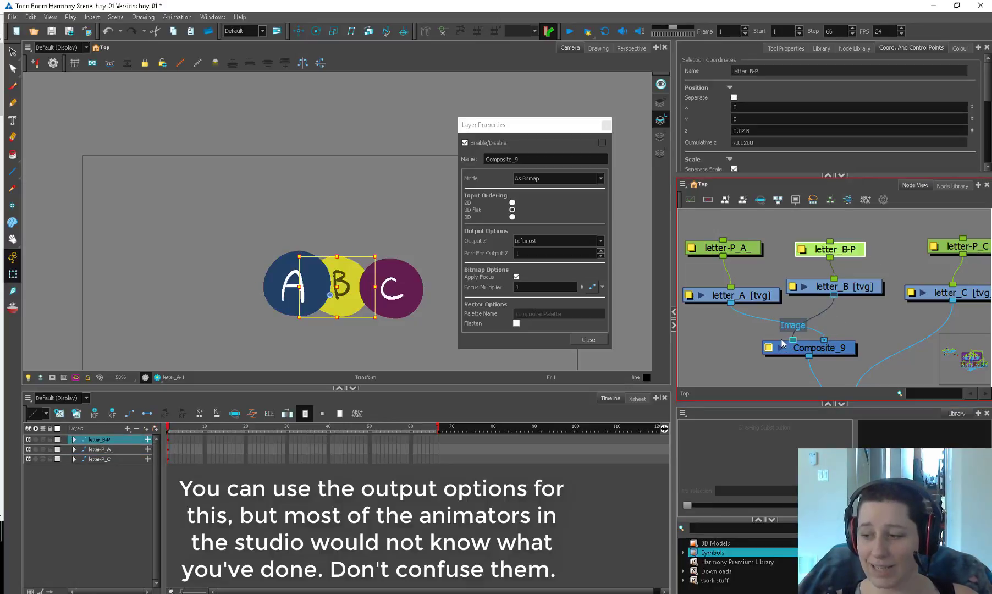
pyautogui.moveTo(782, 343); pyautogui.dragTo(766, 346)
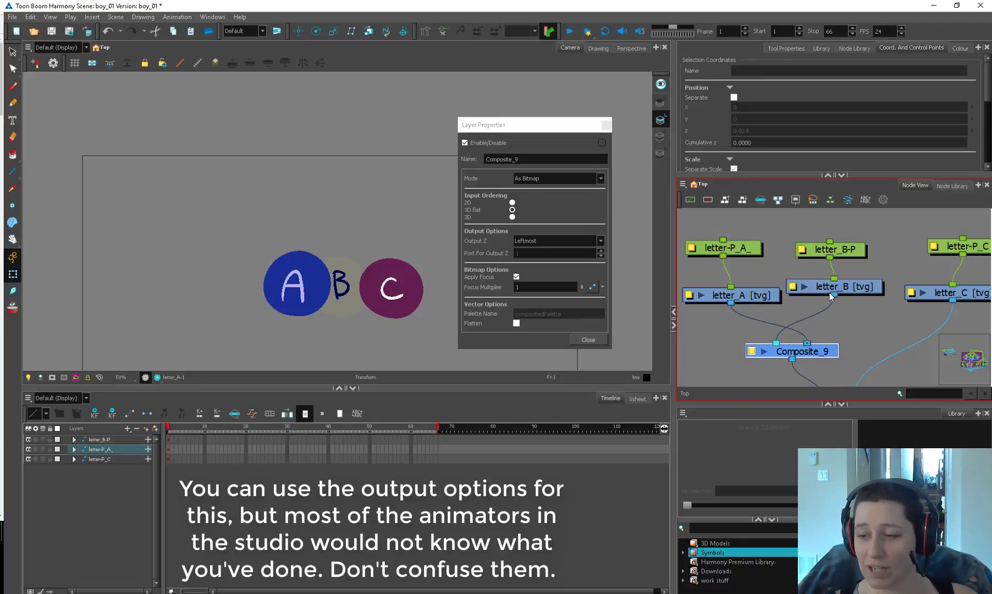
pyautogui.click(726, 248)
pyautogui.click(850, 252)
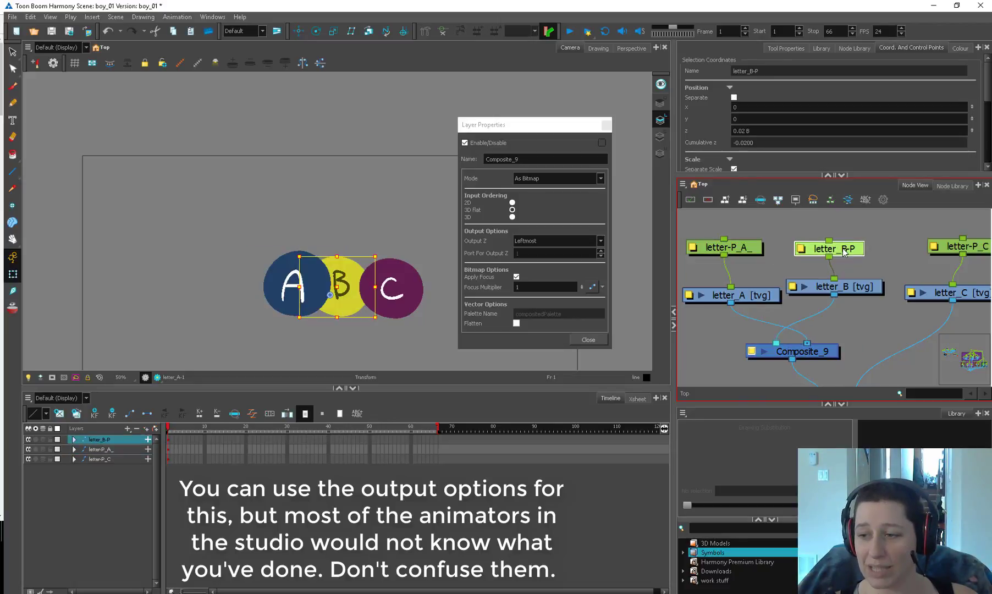
# Check the letter-P_A_ and letter_B-P pegs' Z positions against the order of Composite_9's inputs.
pyautogui.moveTo(733, 248); pyautogui.dragTo(738, 249)
pyautogui.moveTo(812, 350); pyautogui.dragTo(809, 346)
pyautogui.click(752, 247)
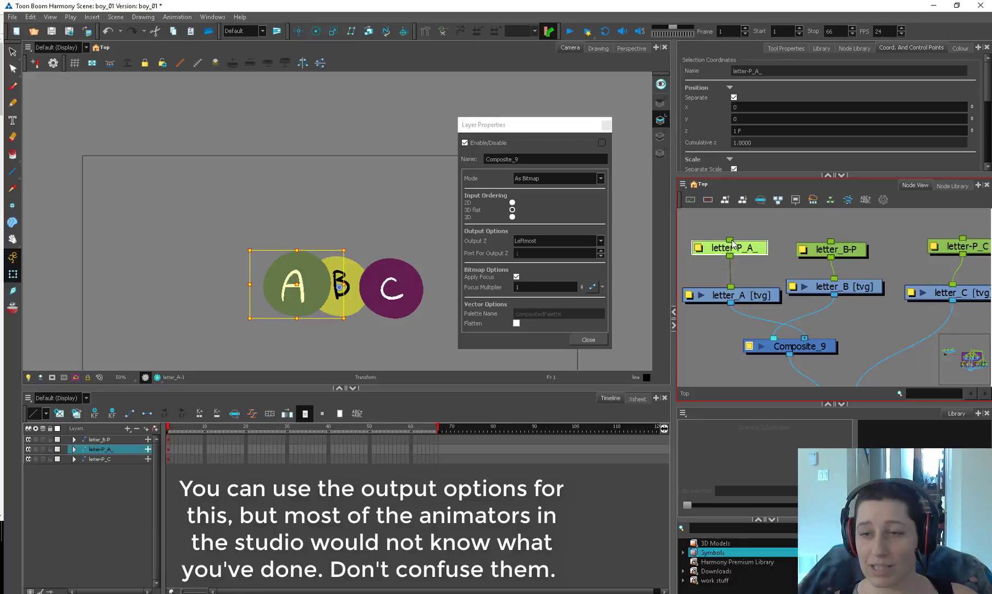
pyautogui.click(834, 249)
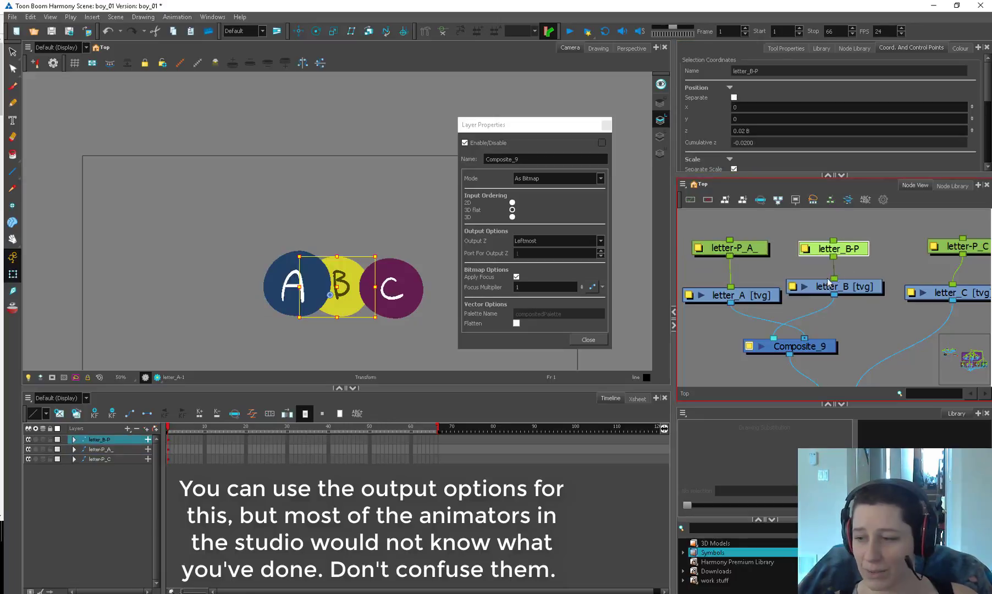
pyautogui.moveTo(821, 345); pyautogui.dragTo(820, 339)
pyautogui.moveTo(753, 247); pyautogui.dragTo(753, 257)
pyautogui.moveTo(865, 250); pyautogui.dragTo(862, 259)
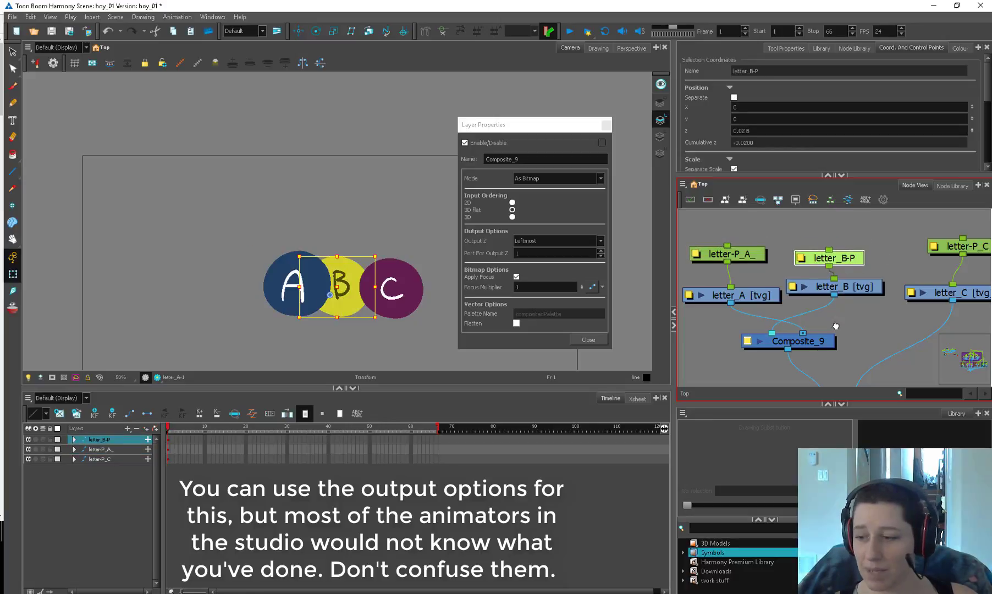
pyautogui.moveTo(837, 321); pyautogui.dragTo(840, 269)
pyautogui.moveTo(825, 290); pyautogui.dragTo(824, 300)
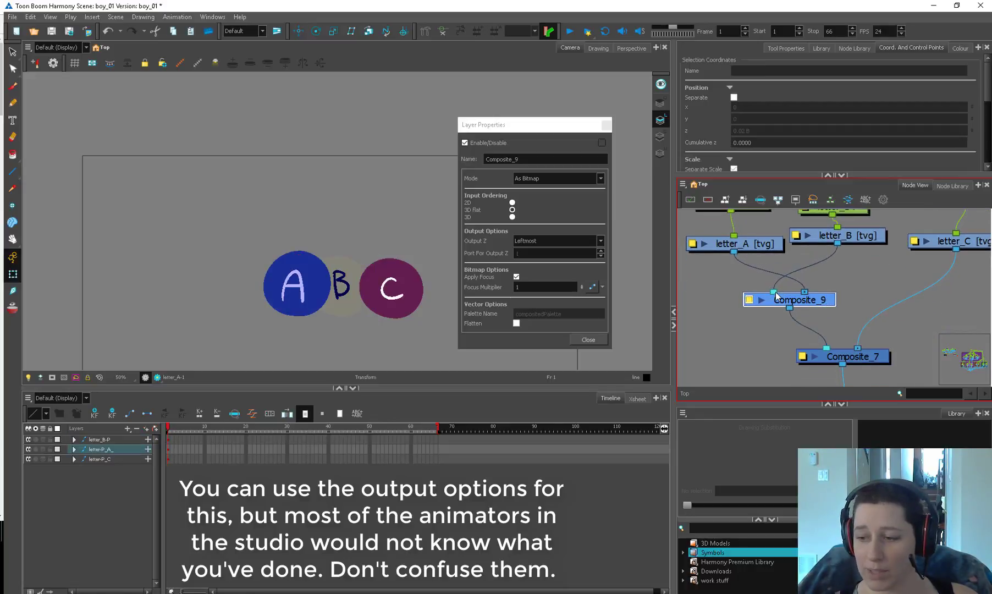
pyautogui.click(855, 211)
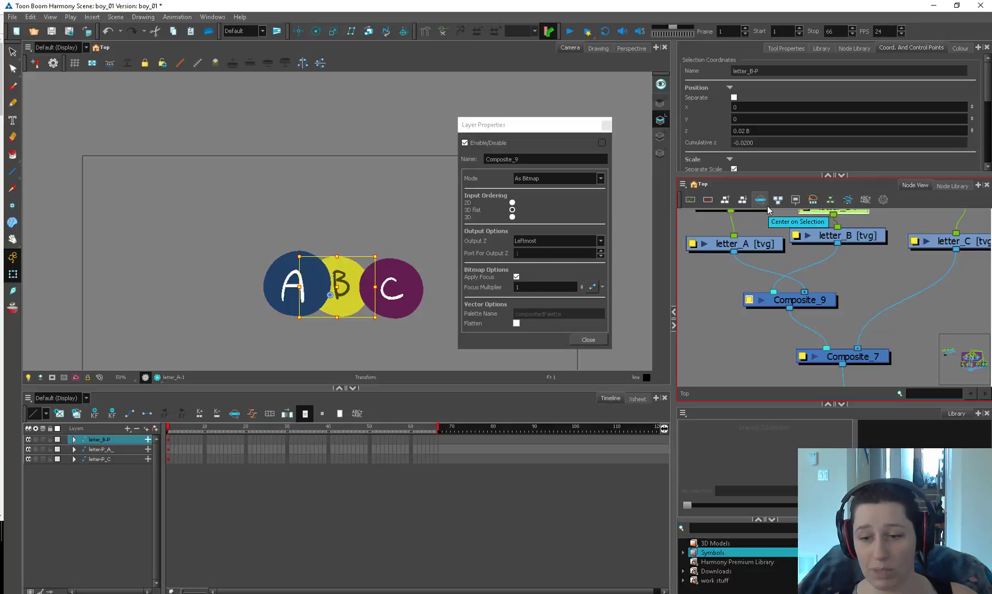
# Try moving circles A and B together over circle C, and undo both the move and the connection swap.
pyautogui.moveTo(300, 288); pyautogui.dragTo(391, 286)
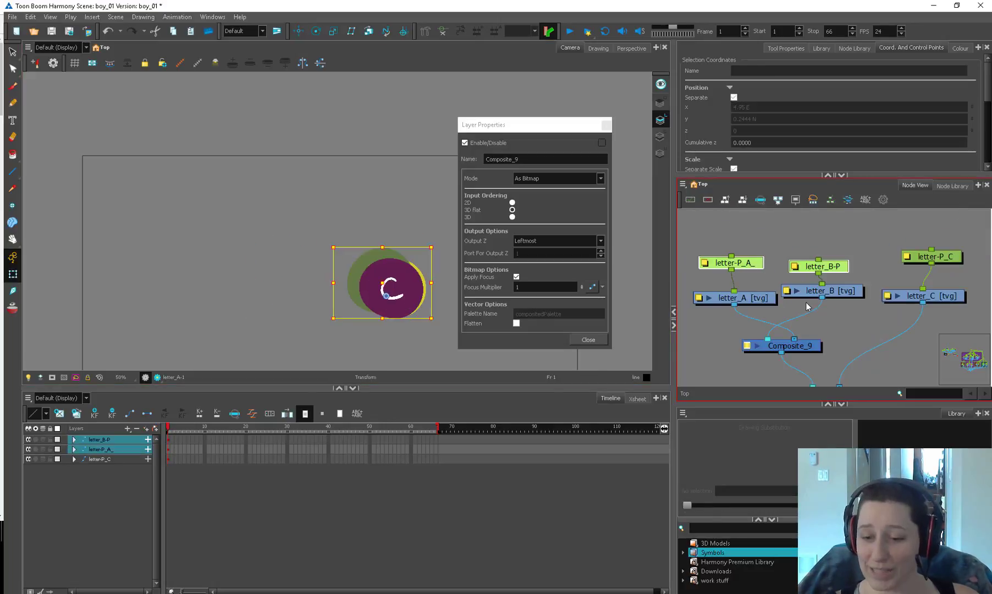
pyautogui.hotkey('ctrl', 'z')
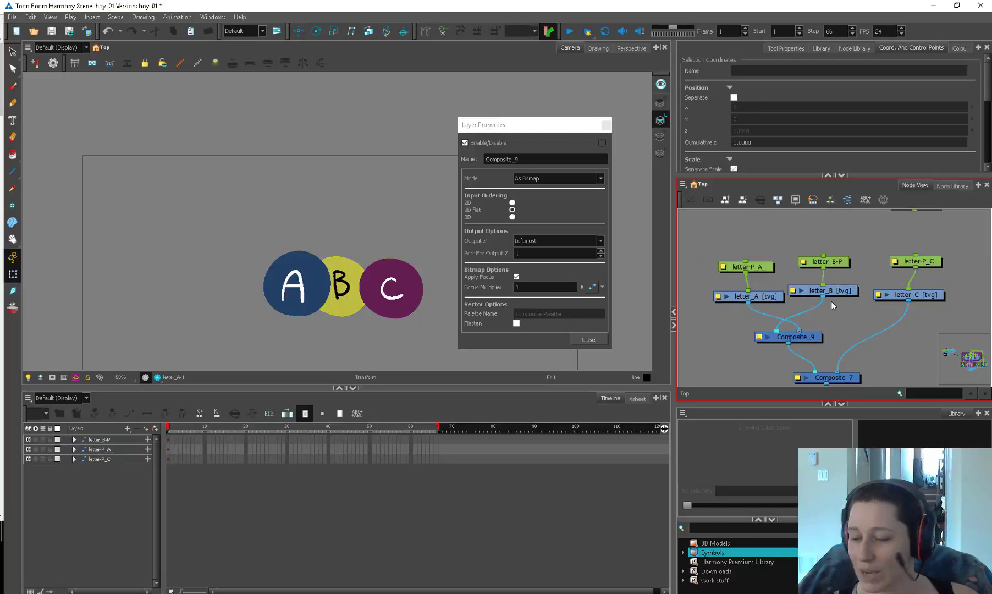
pyautogui.hotkey('ctrl', 'z')
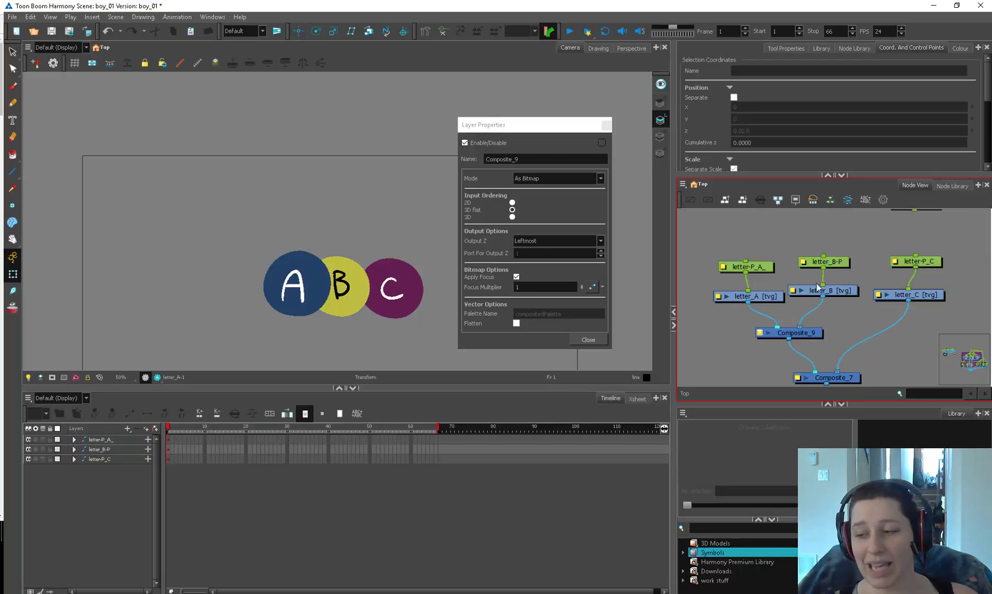
# Recheck the Z positions of the letter-P_A_ and letter_B-P pegs.
pyautogui.click(808, 318)
pyautogui.click(762, 267)
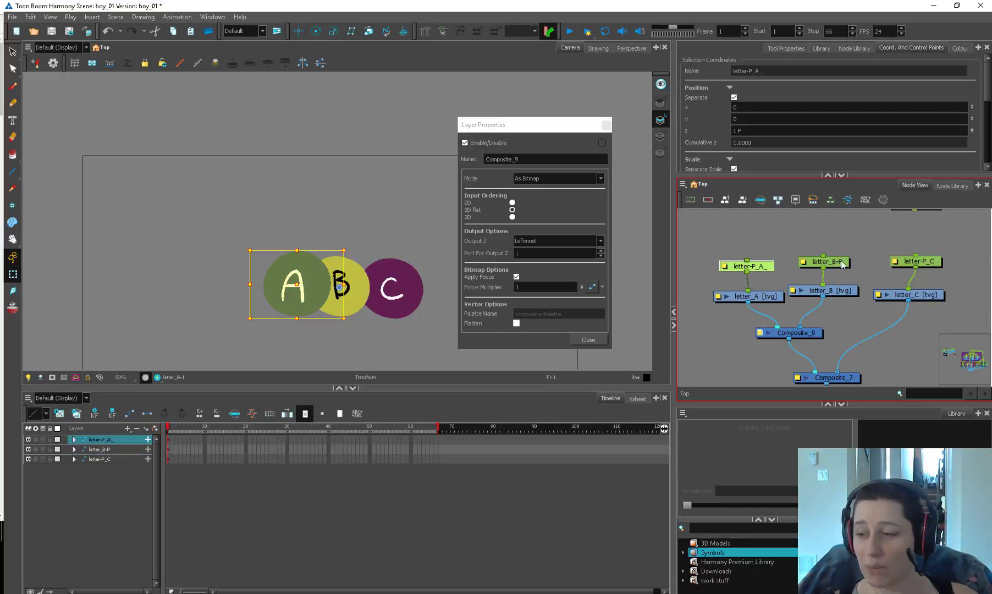
pyautogui.moveTo(837, 261); pyautogui.dragTo(837, 257)
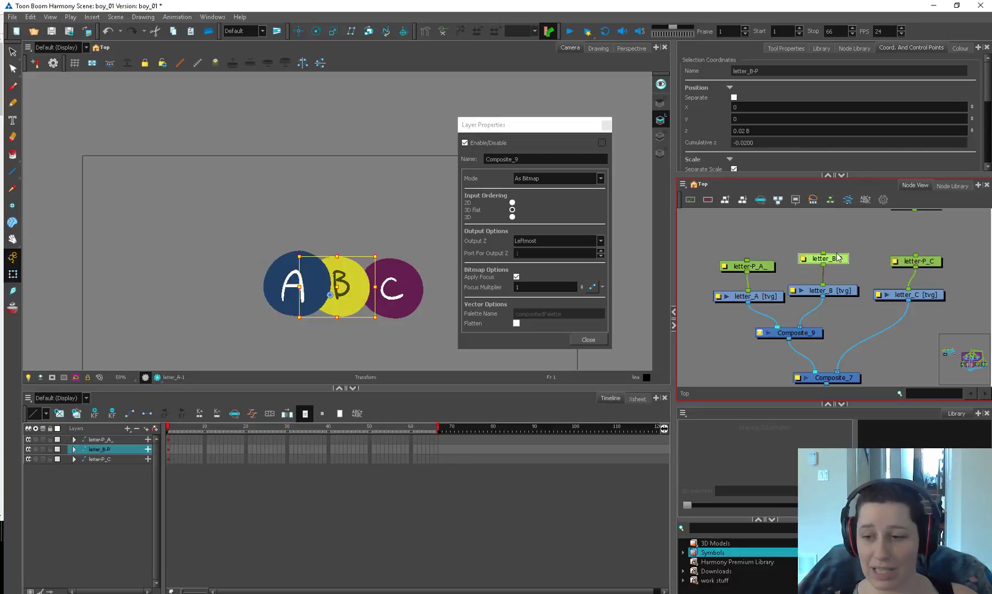
# Set Composite_9's mode to Pass Through.
pyautogui.click(486, 176)
pyautogui.click(555, 178)
pyautogui.click(553, 208)
# Select the letter-P_A_ and letter_B-P pegs together and move circles A and B over circle C in the camera view.
pyautogui.moveTo(716, 240); pyautogui.dragTo(832, 272)
pyautogui.moveTo(330, 297); pyautogui.dragTo(390, 284)
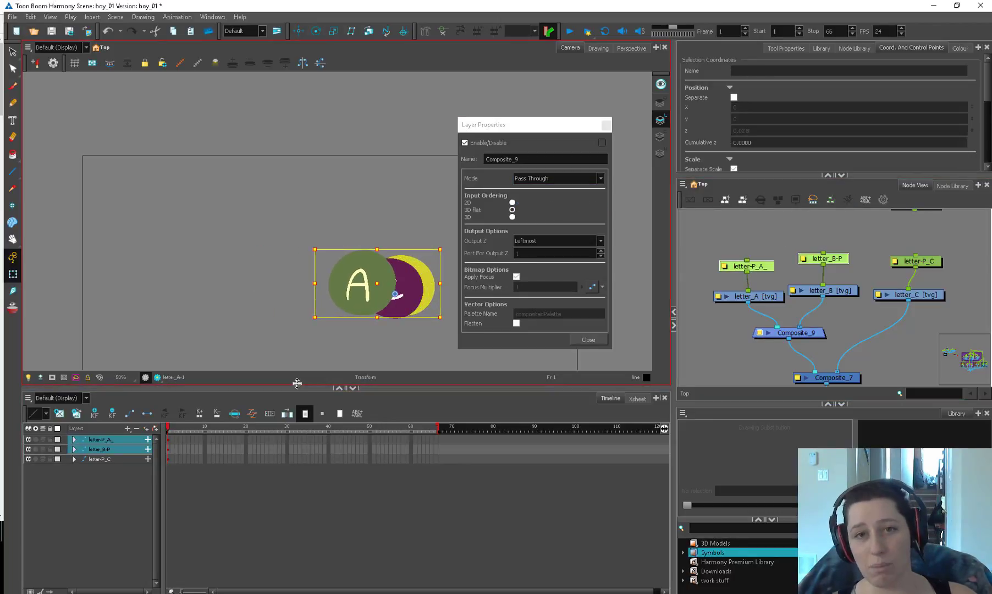
pyautogui.click(835, 308)
pyautogui.scroll(2, 835, 306)
pyautogui.moveTo(794, 367); pyautogui.dragTo(815, 326)
pyautogui.hotkey('ctrl', 'z')
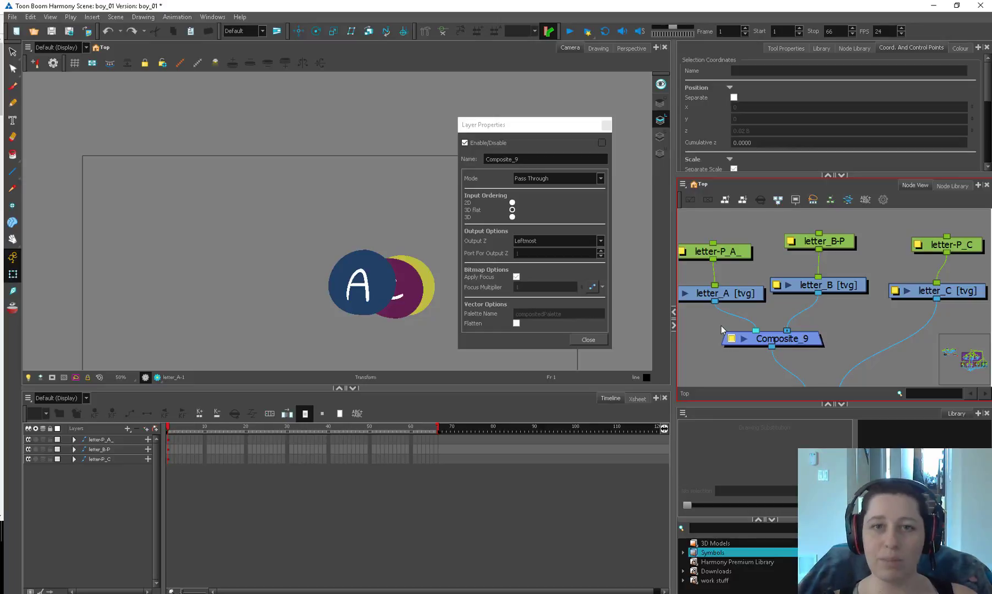
# Examine how Composite_9 feeds letter_A and letter_B into Composite_7 alongside letter_C.
pyautogui.moveTo(787, 331); pyautogui.dragTo(823, 323)
pyautogui.scroll(-2, 846, 329)
pyautogui.moveTo(793, 288); pyautogui.dragTo(798, 329)
pyautogui.scroll(2, 812, 317)
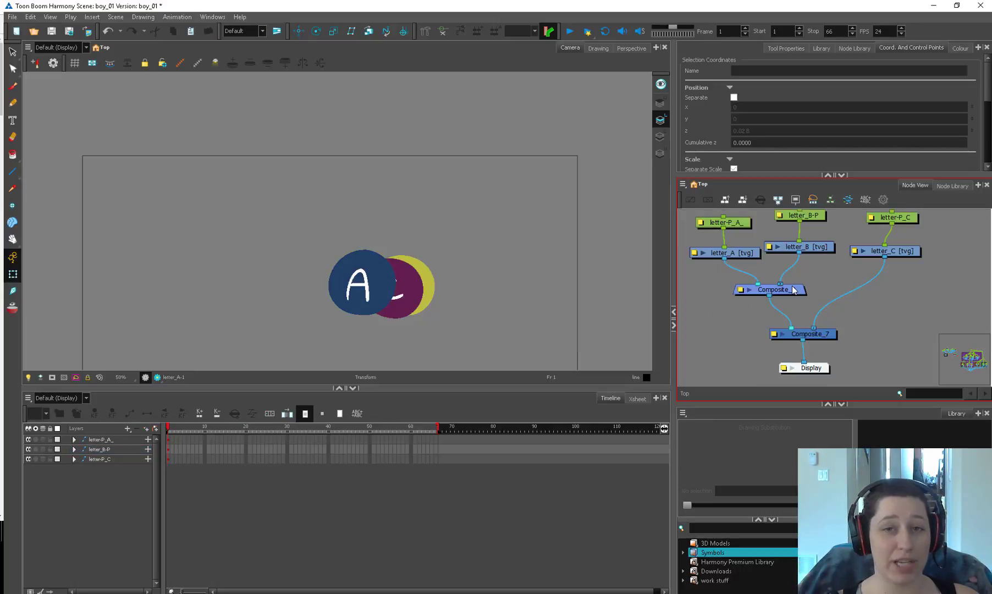
pyautogui.click(798, 293)
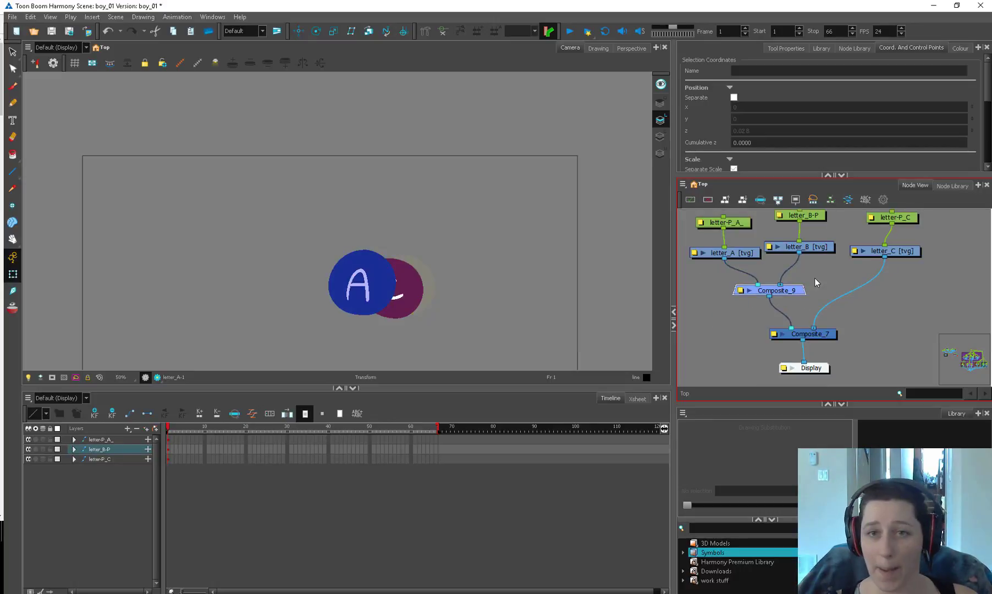
pyautogui.moveTo(827, 335); pyautogui.dragTo(834, 333)
pyautogui.moveTo(801, 291); pyautogui.dragTo(794, 299)
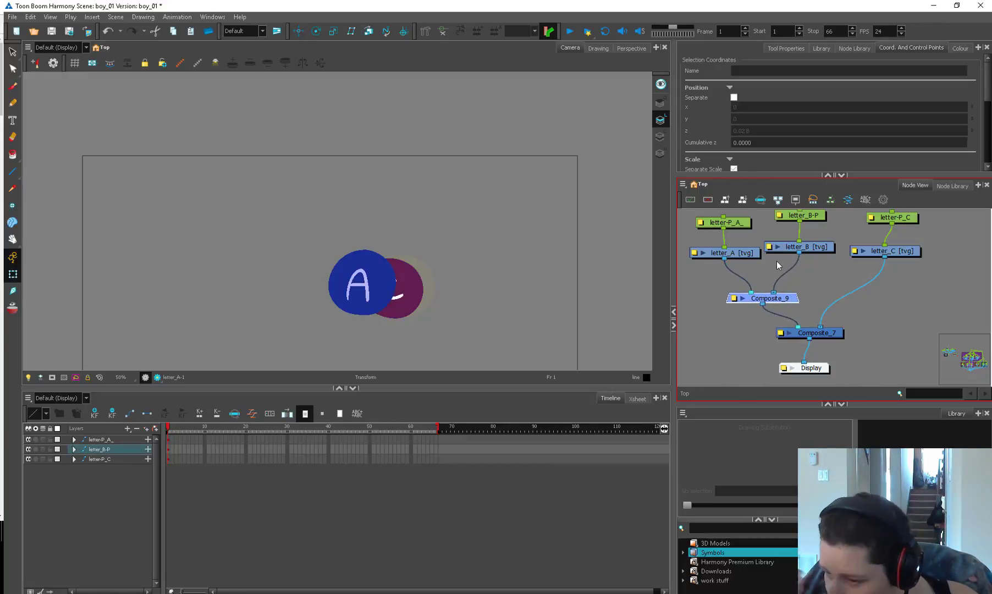
pyautogui.moveTo(790, 297); pyautogui.dragTo(792, 307)
pyautogui.moveTo(833, 336); pyautogui.dragTo(831, 336)
pyautogui.click(854, 328)
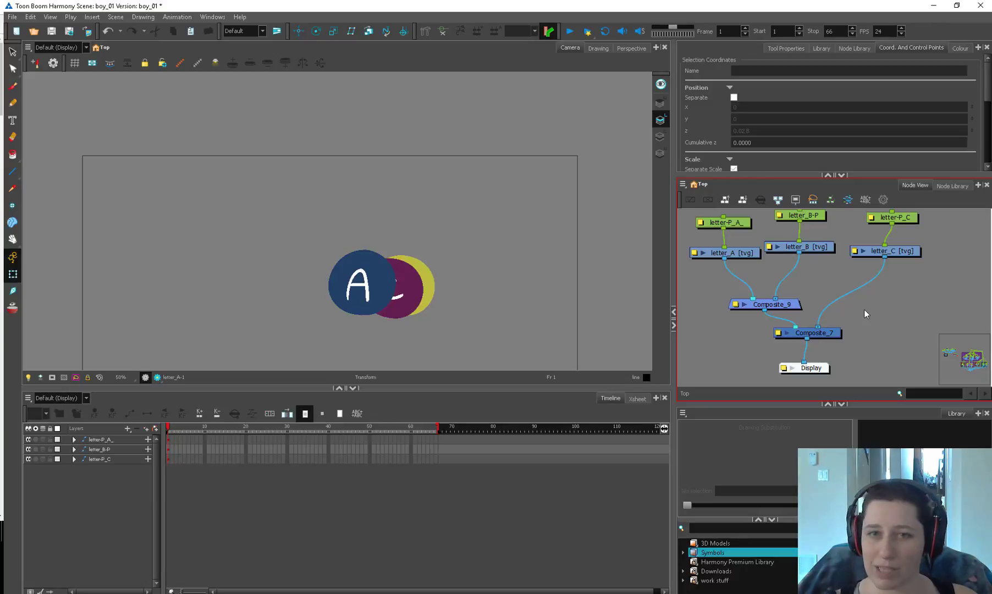
# Check the mode in Composite_7's layer properties and close them.
pyautogui.moveTo(795, 305); pyautogui.dragTo(793, 298)
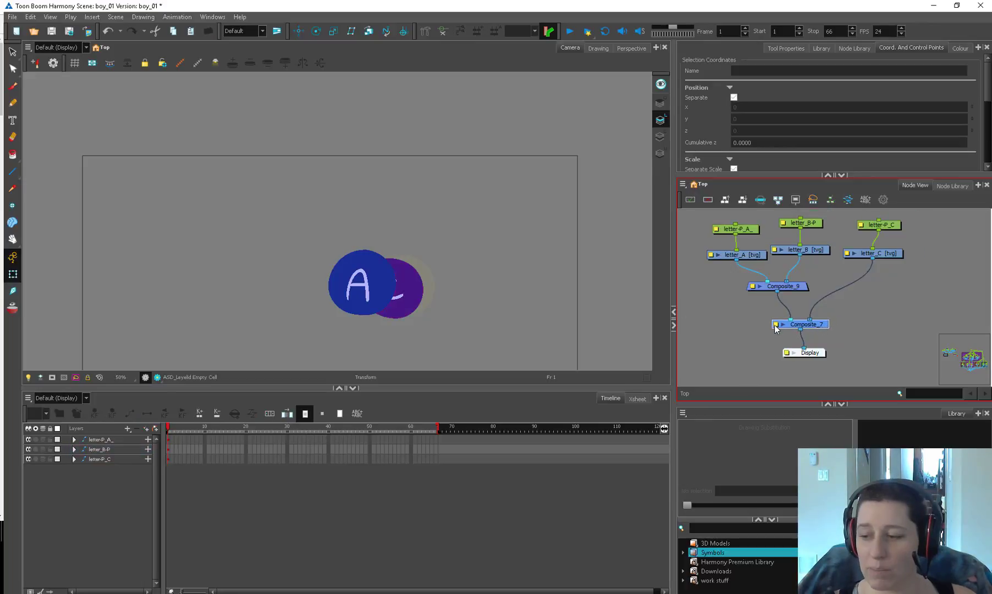
pyautogui.click(775, 325)
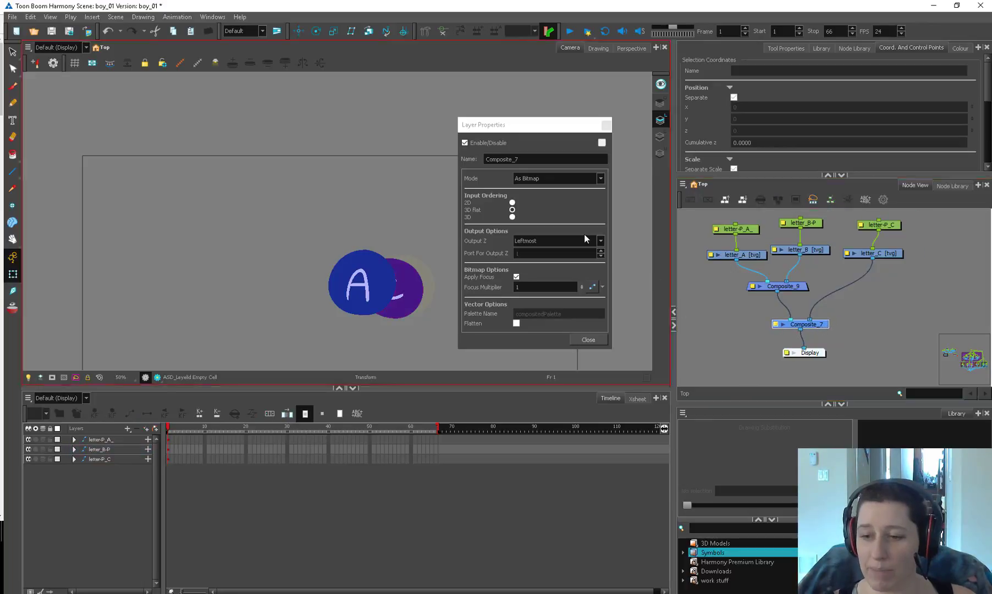
pyautogui.click(602, 339)
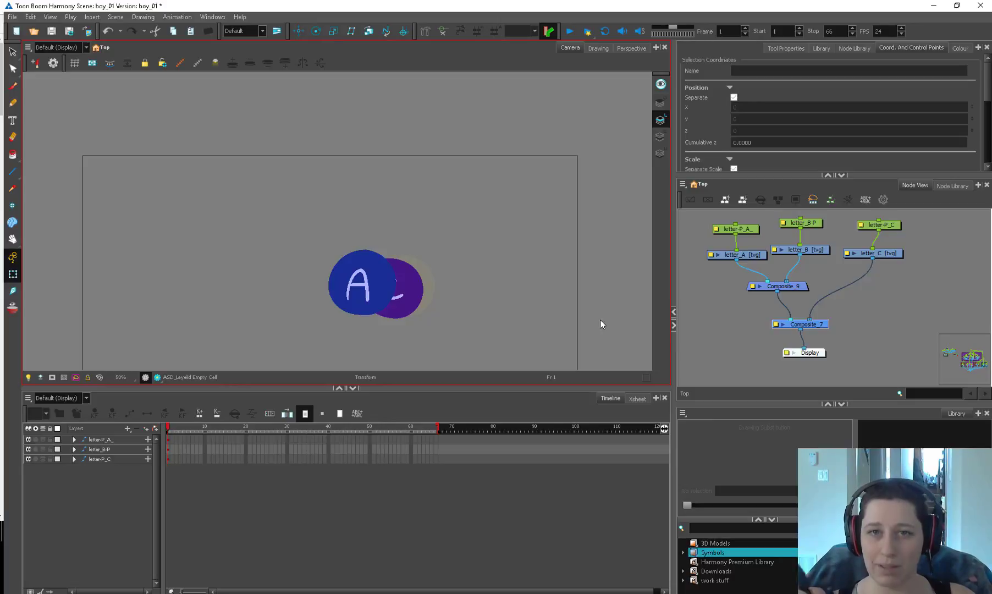
# Brush a dark blue waving stick figure and a solid purple wall beside the circles in the letter_A drawing.
pyautogui.moveTo(736, 254); pyautogui.dragTo(737, 257)
pyautogui.hotkey('alt', 'b')
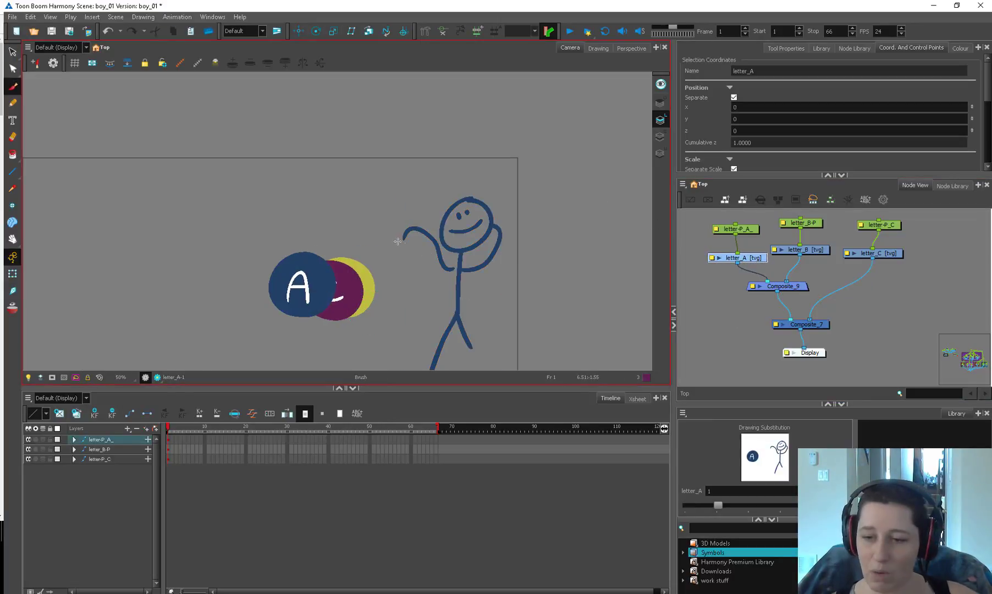
pyautogui.moveTo(393, 240); pyautogui.dragTo(428, 237)
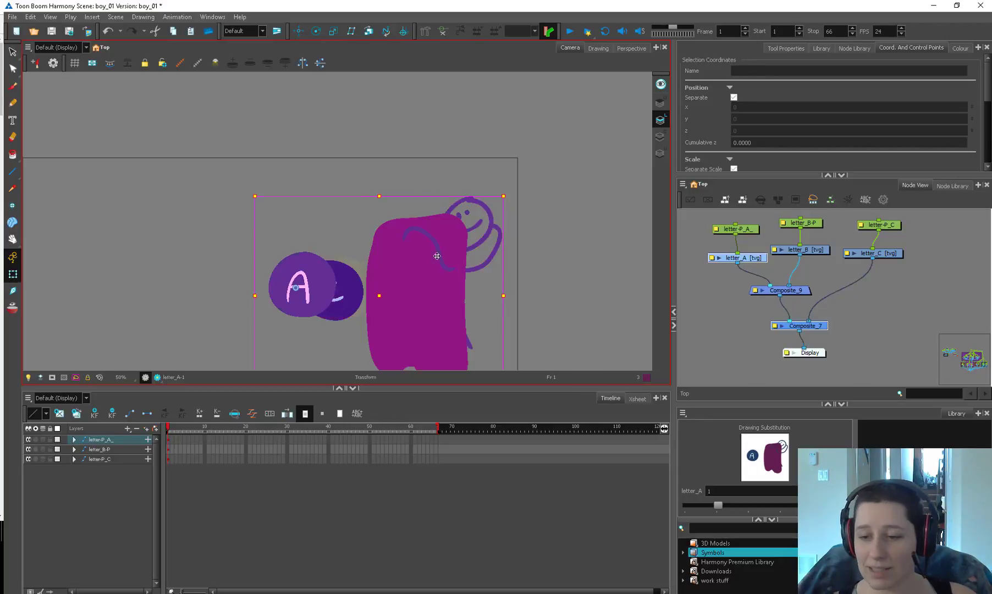
pyautogui.click(521, 274)
pyautogui.scroll(-1, 522, 275)
pyautogui.moveTo(505, 247); pyautogui.dragTo(444, 225)
pyautogui.press('2')
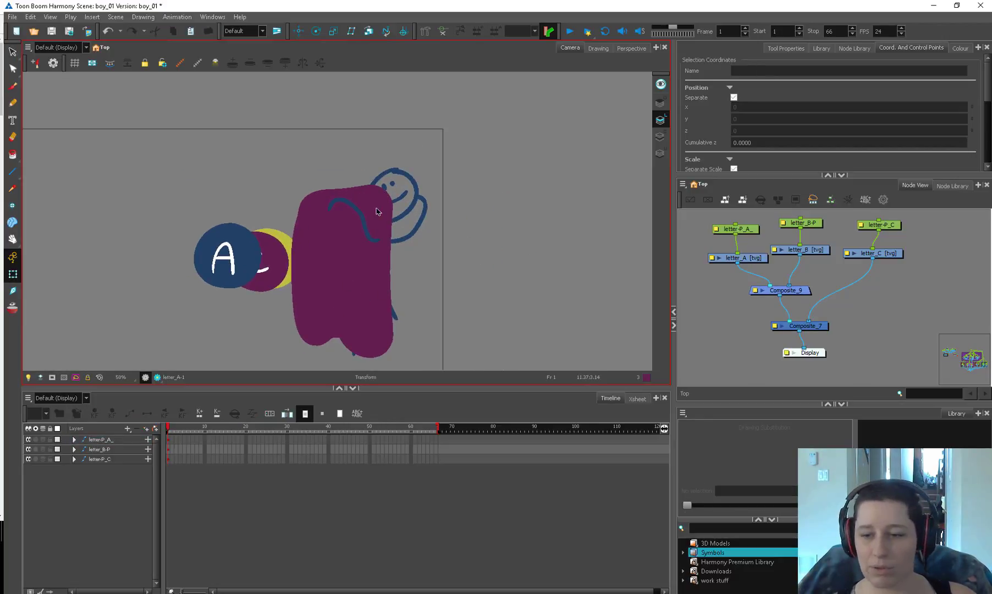
# Bring the purple wall in front of the stick figure's arm in the letter_A drawing.
pyautogui.moveTo(822, 326); pyautogui.dragTo(825, 332)
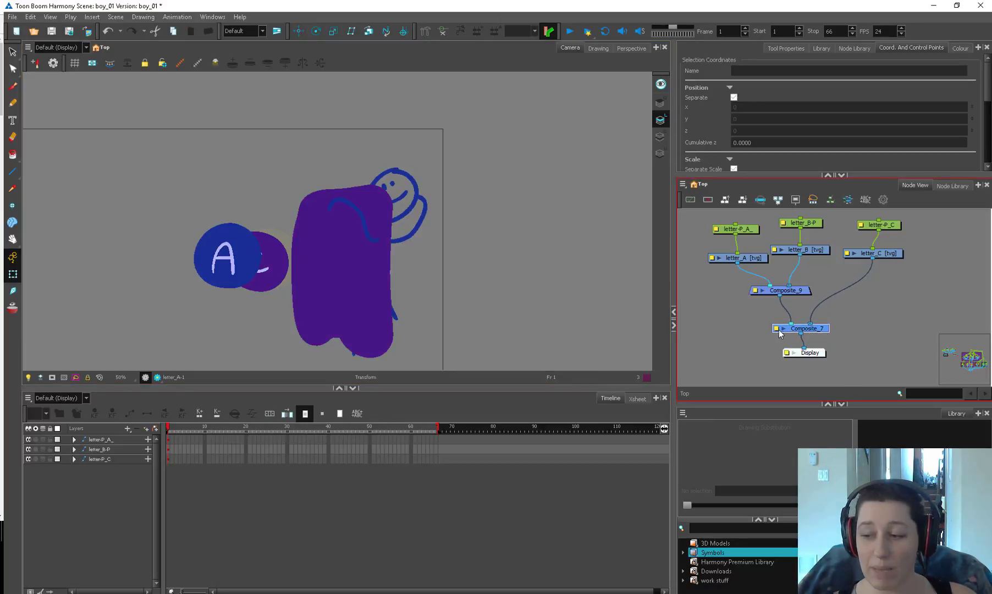
pyautogui.click(354, 287)
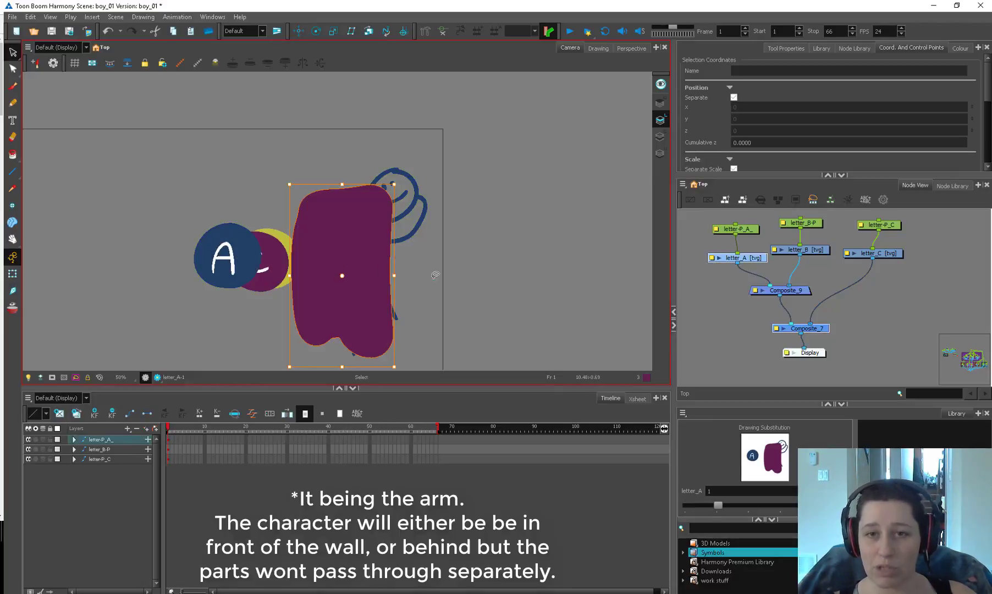
pyautogui.click(447, 225)
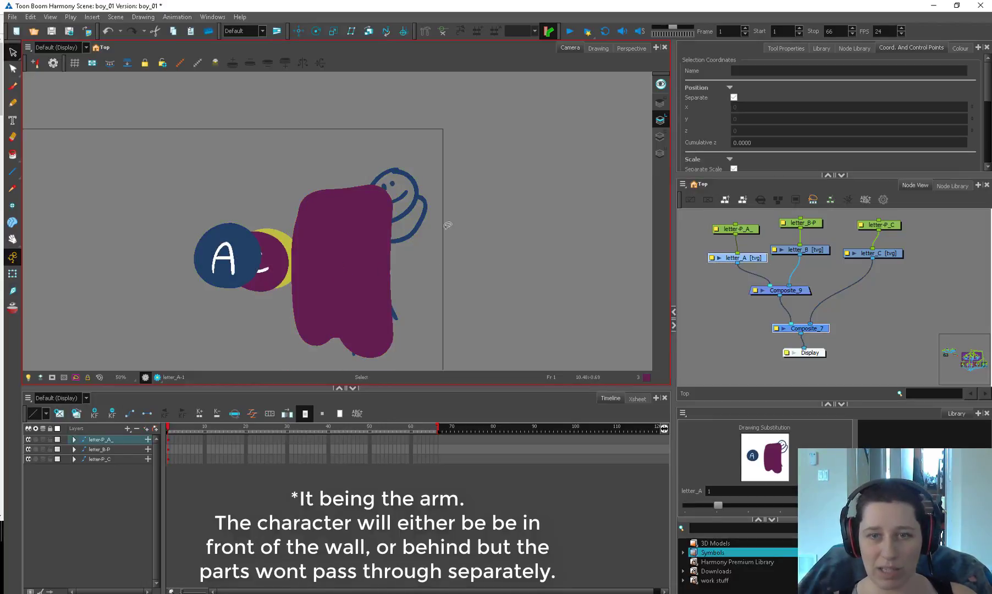
# Open Composite_9's layer properties to check its mode.
pyautogui.moveTo(806, 330); pyautogui.dragTo(803, 334)
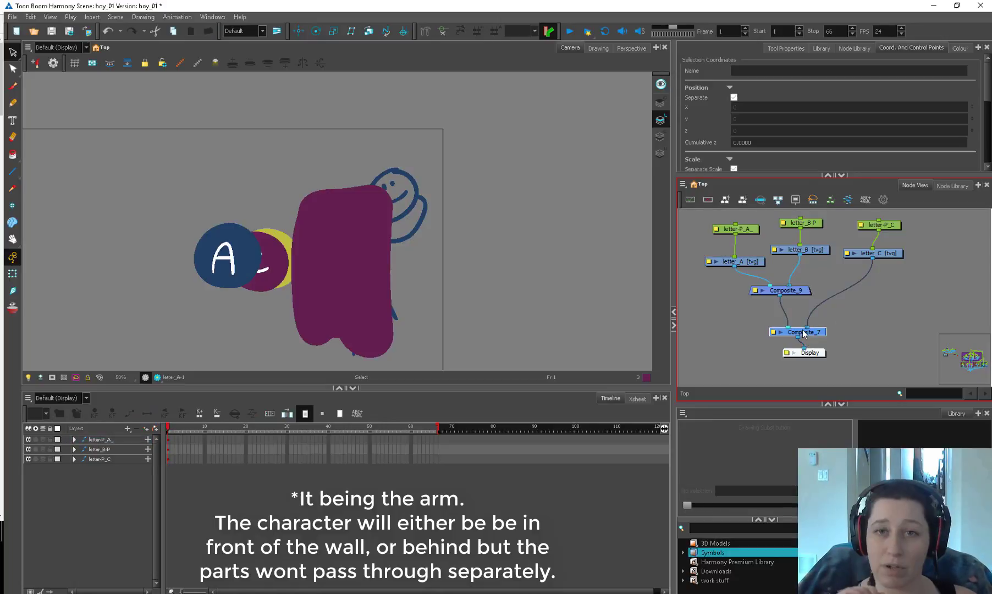
pyautogui.moveTo(777, 287); pyautogui.dragTo(766, 292)
pyautogui.doubleClick(765, 292)
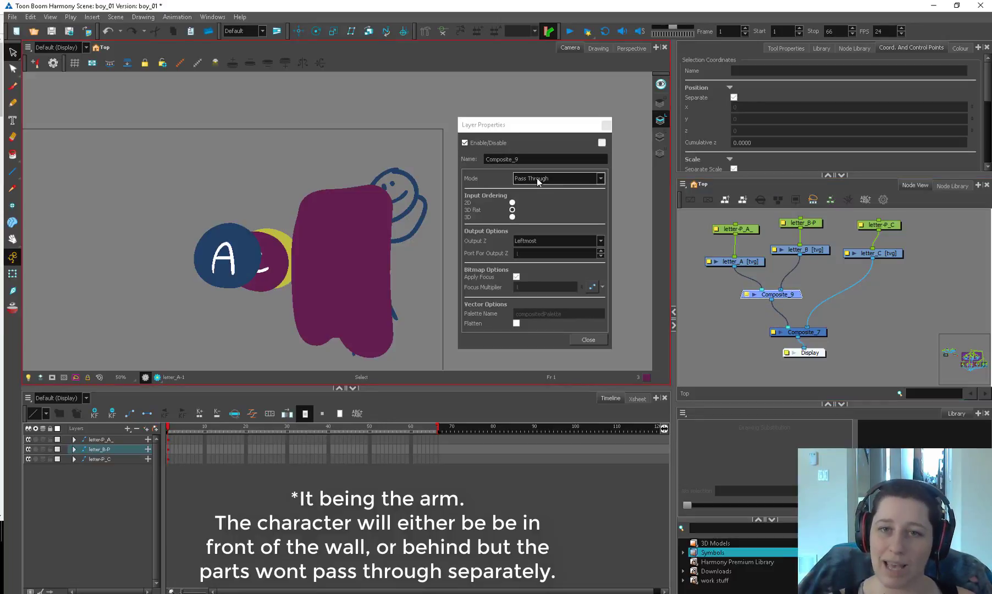
# Close Composite_9's layer properties, nudge the Composite_9 and letter_A nodes, and remove the stick figure and purple wall from the letter_A drawing.
pyautogui.click(589, 341)
pyautogui.moveTo(793, 294); pyautogui.dragTo(799, 290)
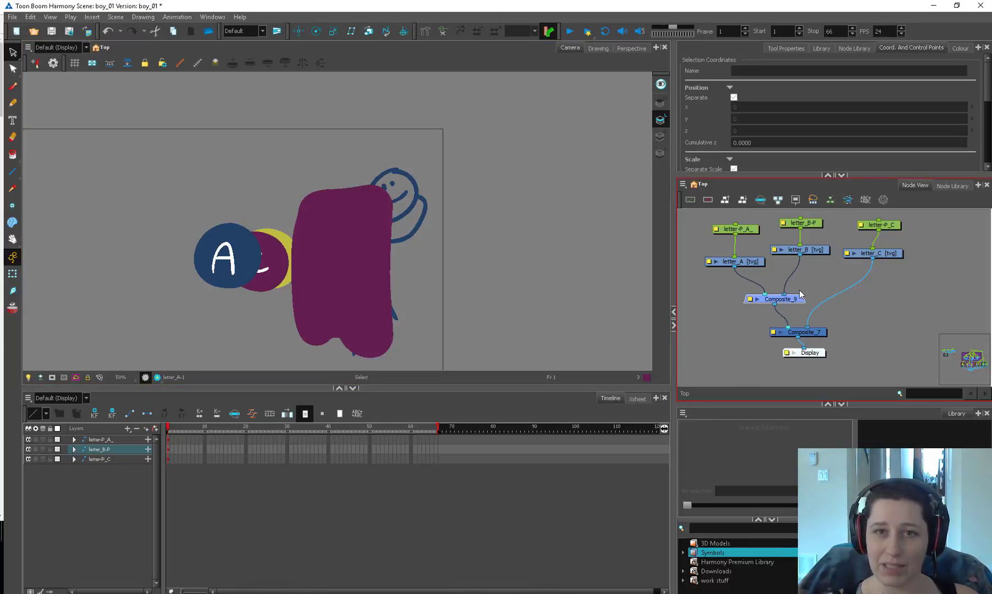
pyautogui.moveTo(737, 262); pyautogui.dragTo(738, 257)
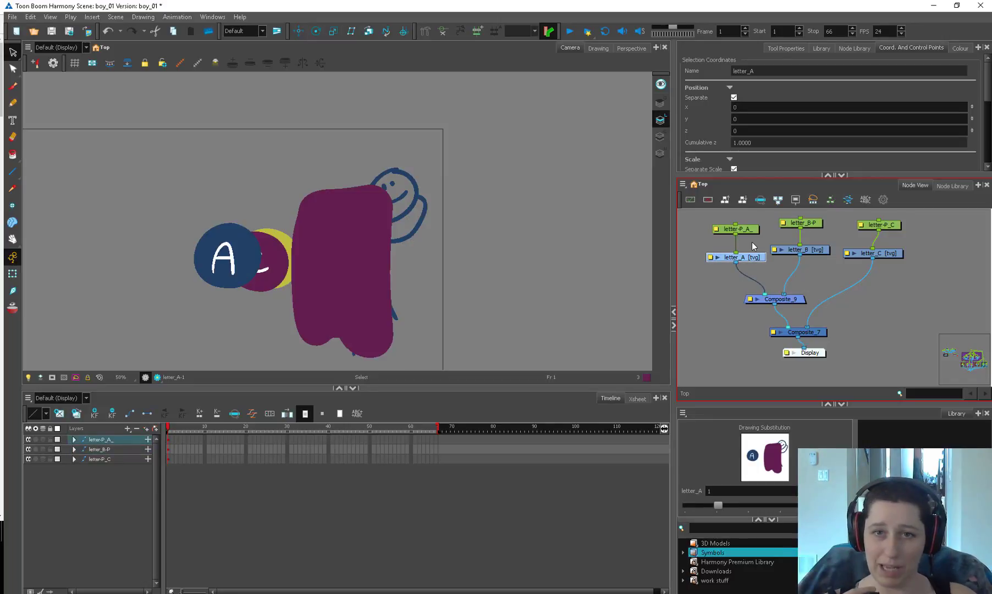
pyautogui.click(753, 246)
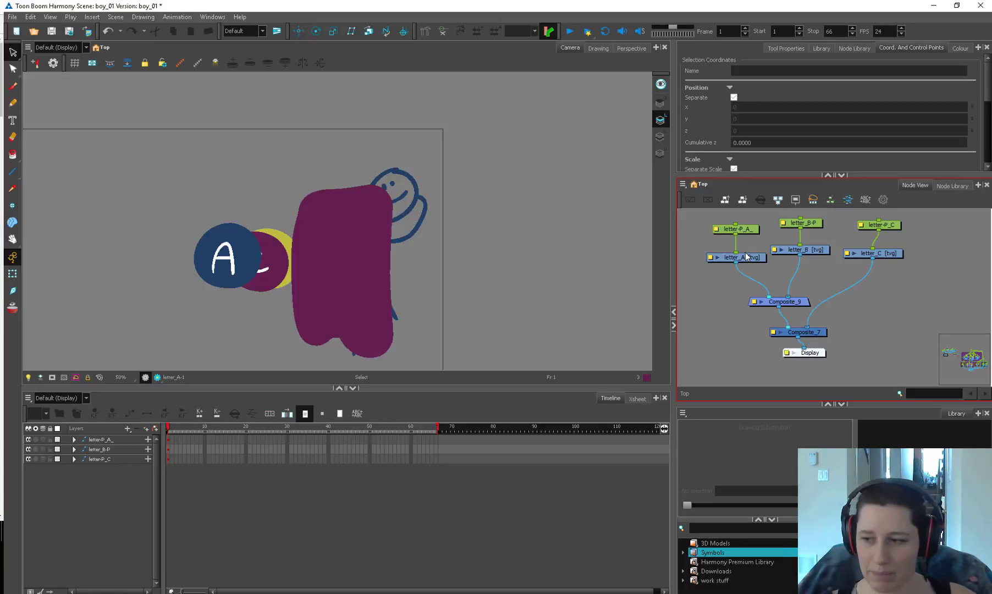
pyautogui.moveTo(746, 256); pyautogui.dragTo(734, 264)
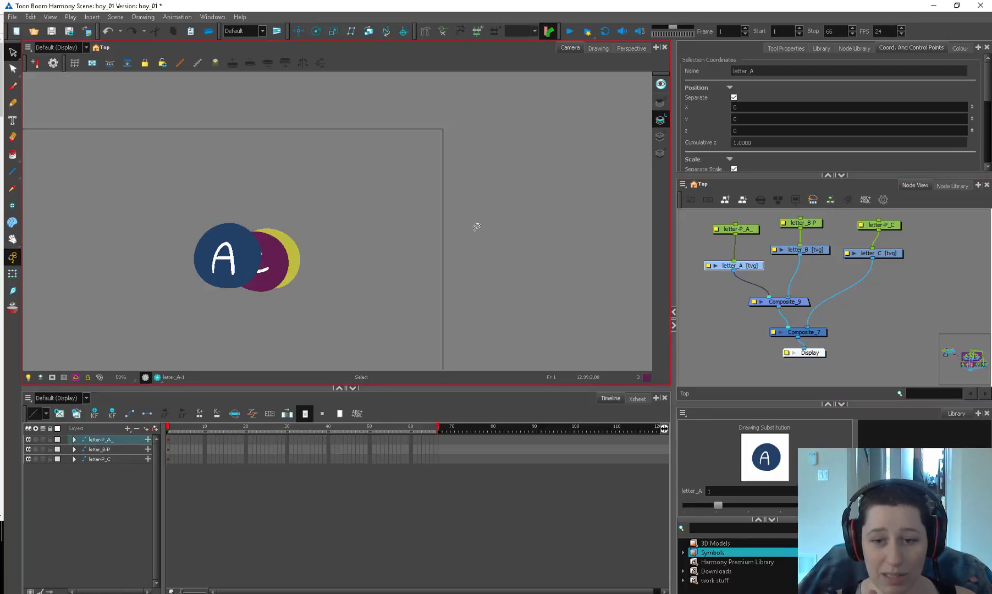
# Compare the modes of Composite_7 and Composite_9 with their layer properties side by side, and close both.
pyautogui.click(770, 326)
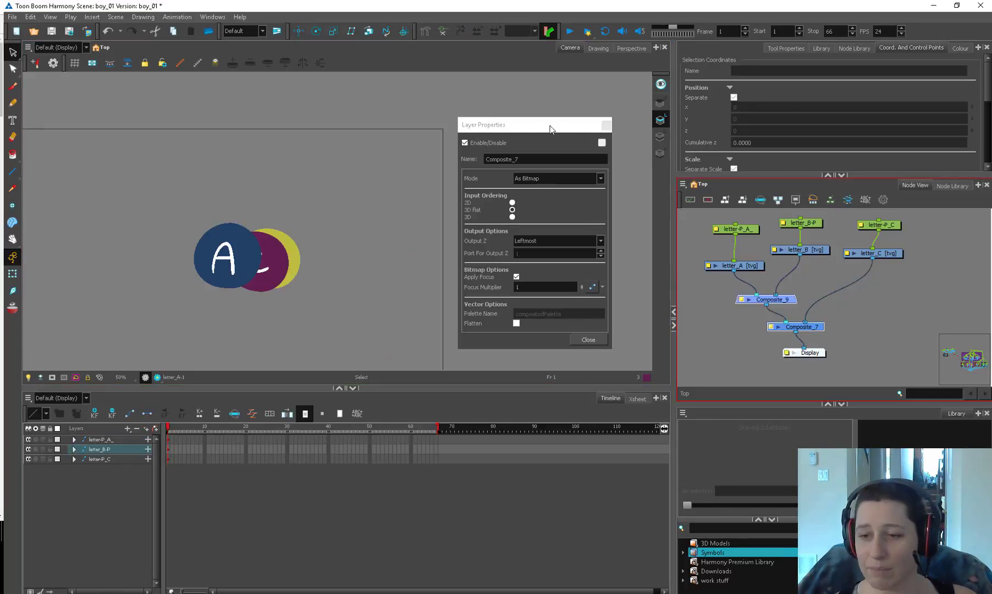
pyautogui.moveTo(550, 126); pyautogui.dragTo(385, 143)
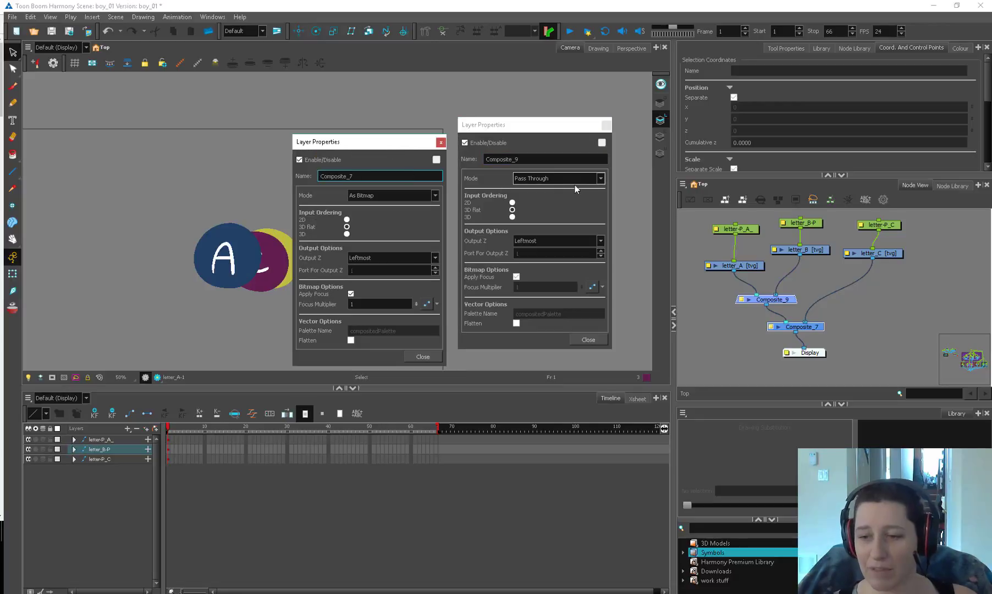
pyautogui.click(588, 339)
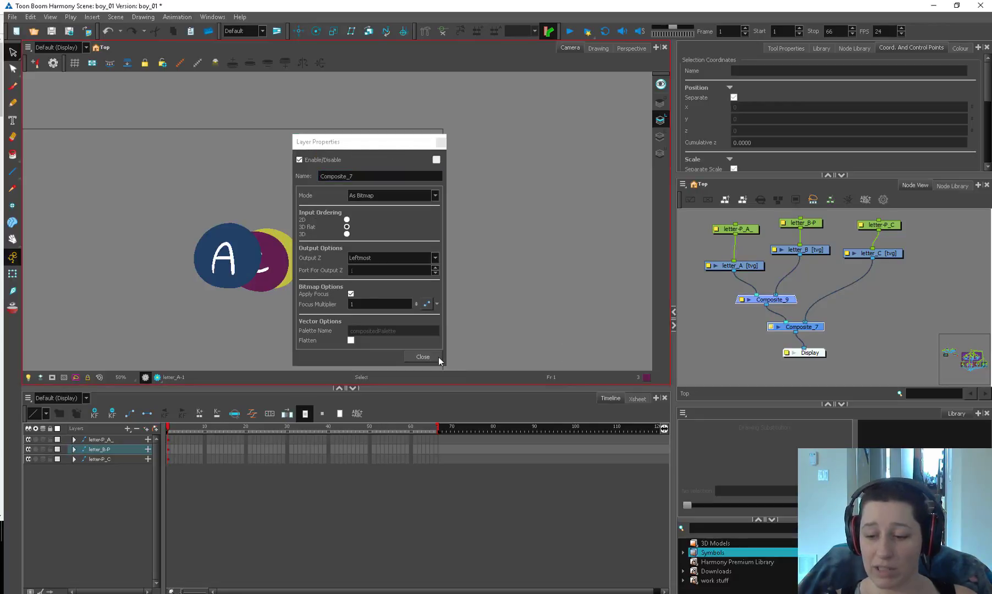
pyautogui.click(423, 357)
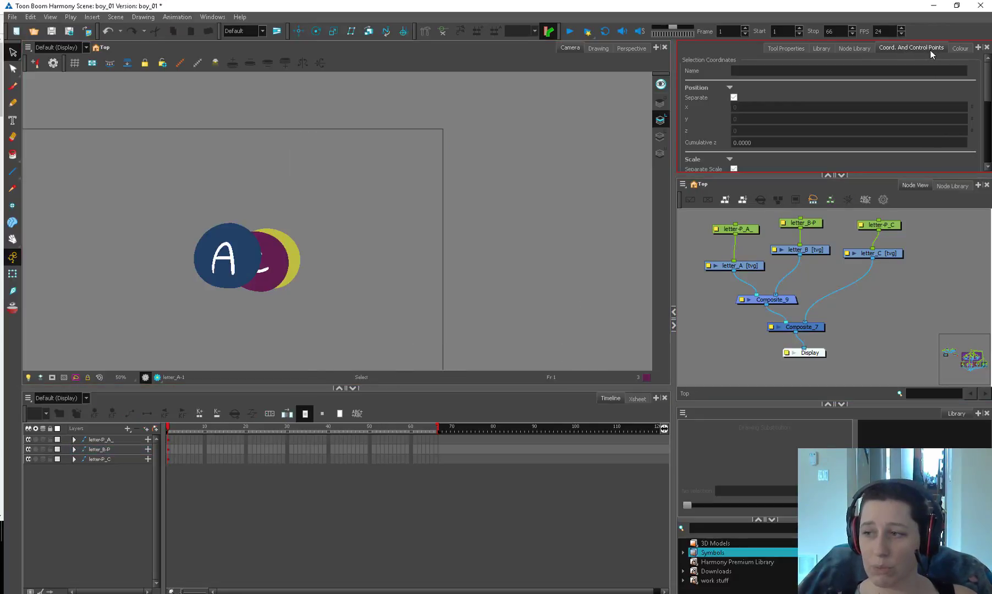